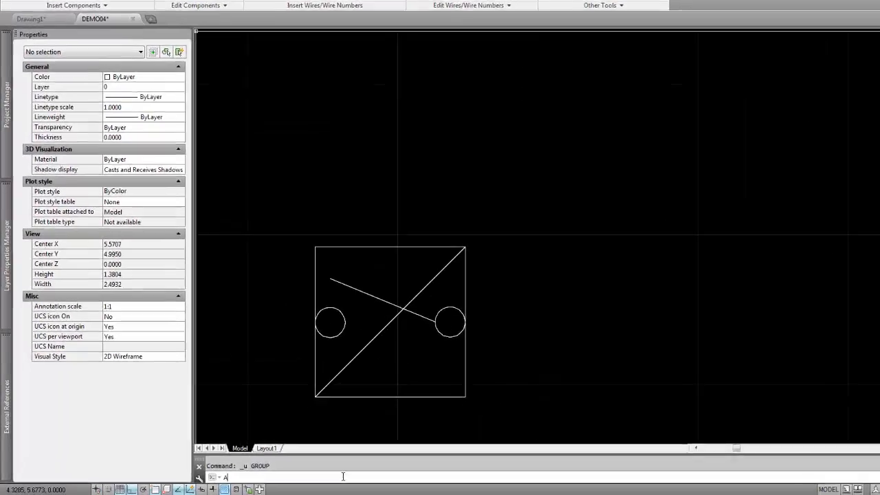
Start the Symbol Builder and select all the linework of the square switch drawing as the symbol's objects.
type("AESYM")
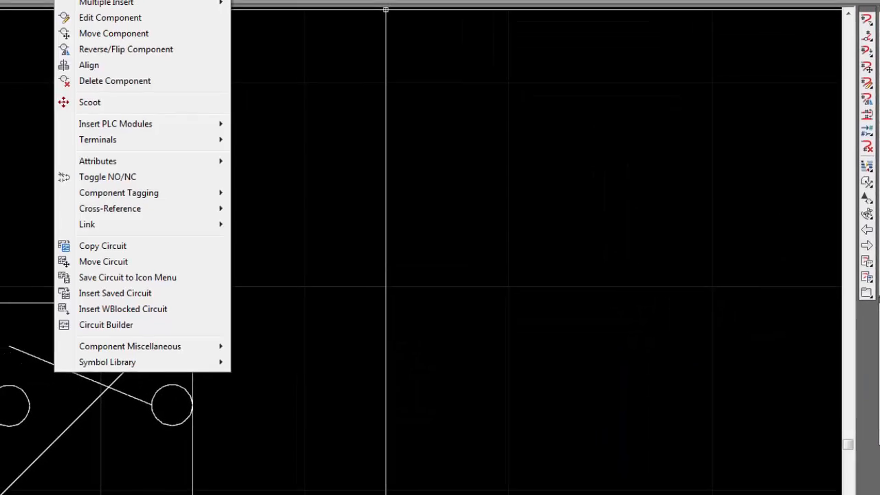
mouse_move(196, 363)
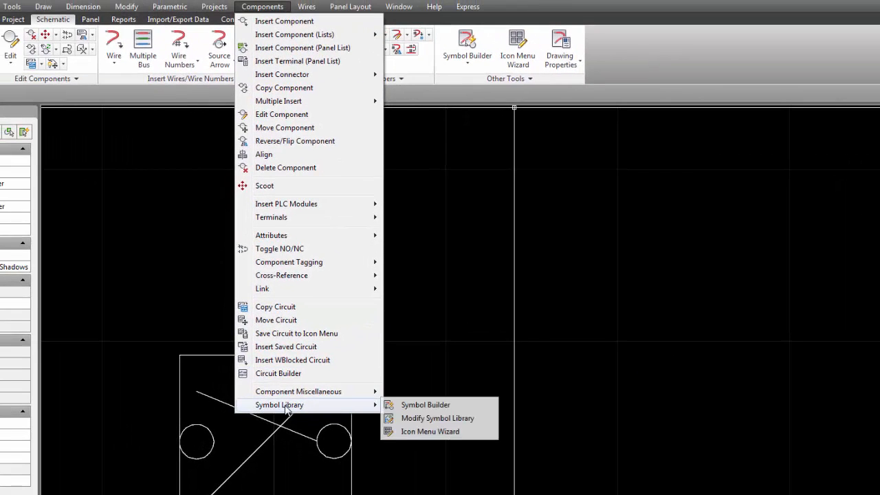
left_click(461, 406)
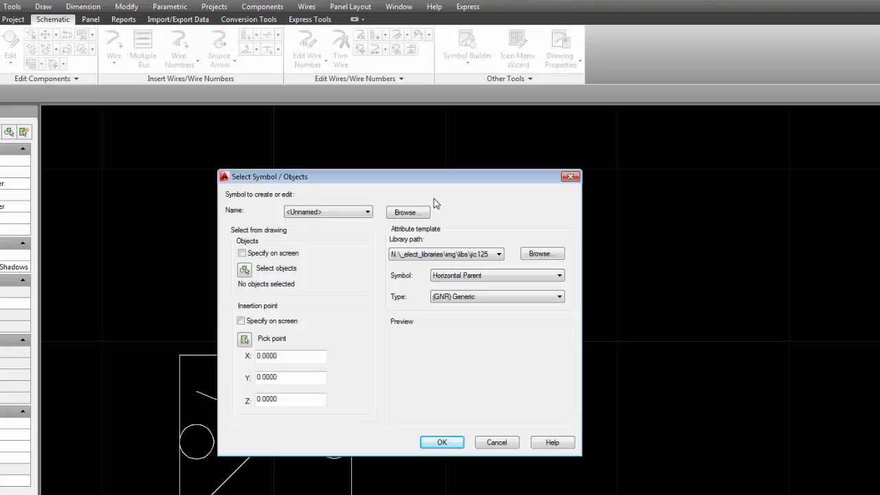
left_click(245, 269)
left_click(370, 391)
left_click(162, 476)
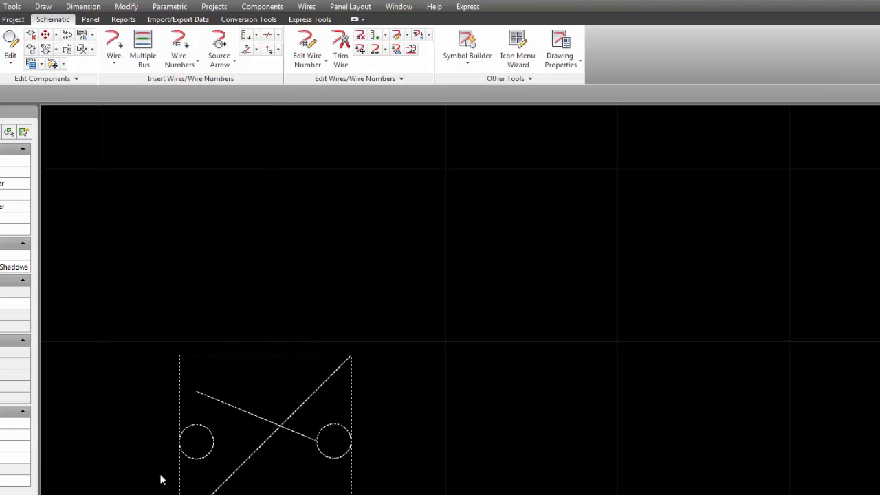
key("Return")
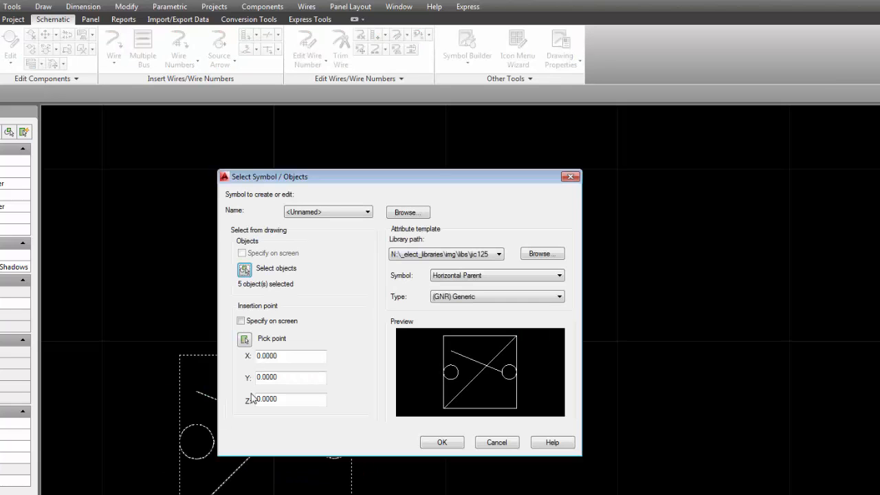
Set the insertion point at the midpoint of the square's diagonal and open the Horizontal Parent, Generic symbol for editing.
left_click(244, 340)
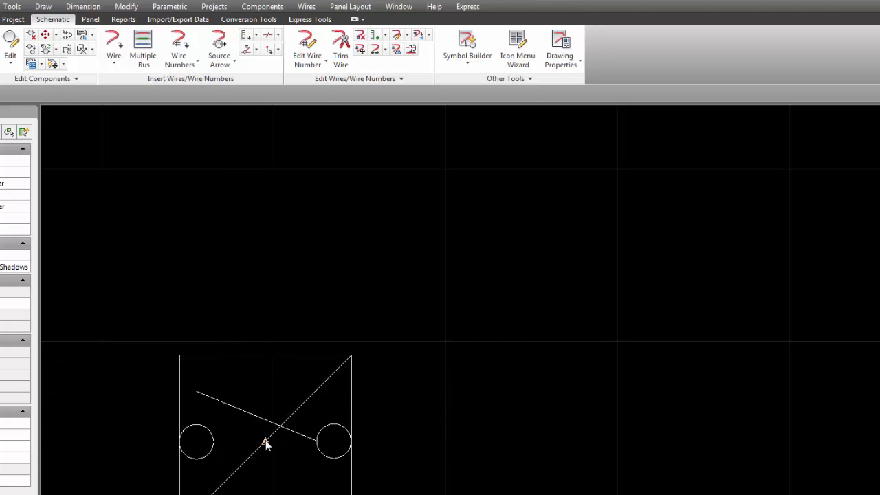
left_click(266, 442)
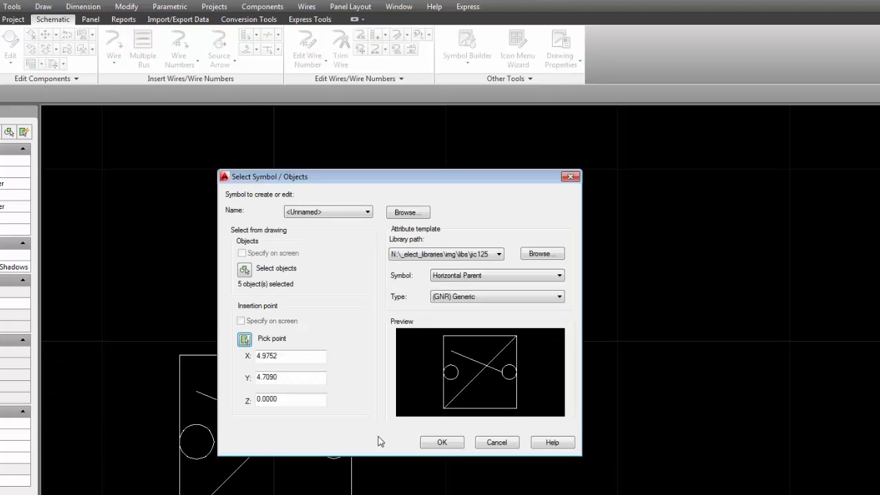
left_click(451, 445)
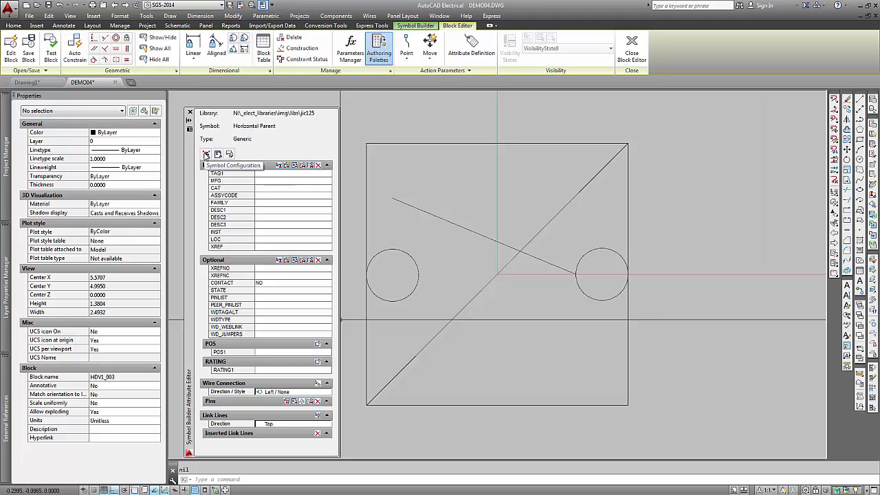
Change the symbol's attribute template to Panel Footprint in the symbol configuration.
left_click(205, 155)
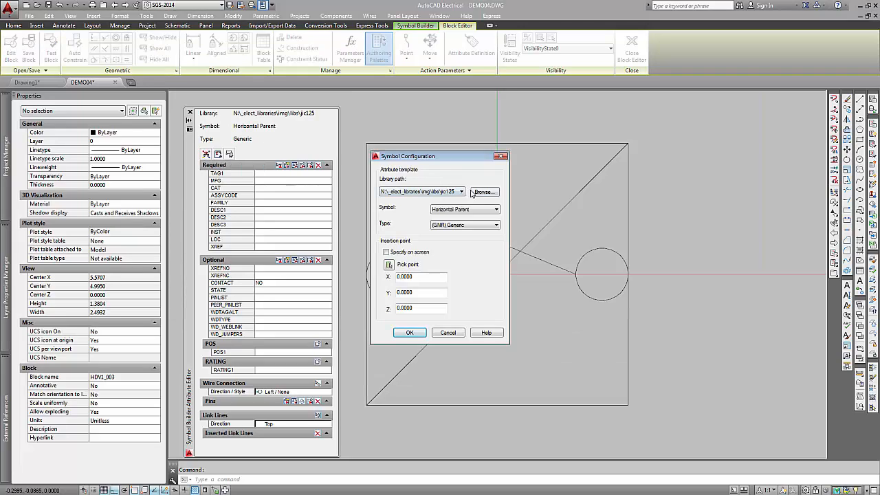
left_click(495, 209)
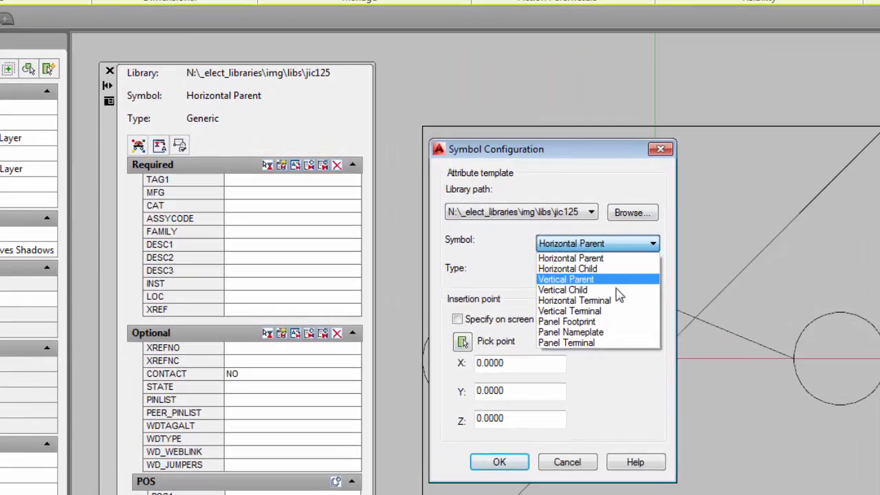
left_click(597, 322)
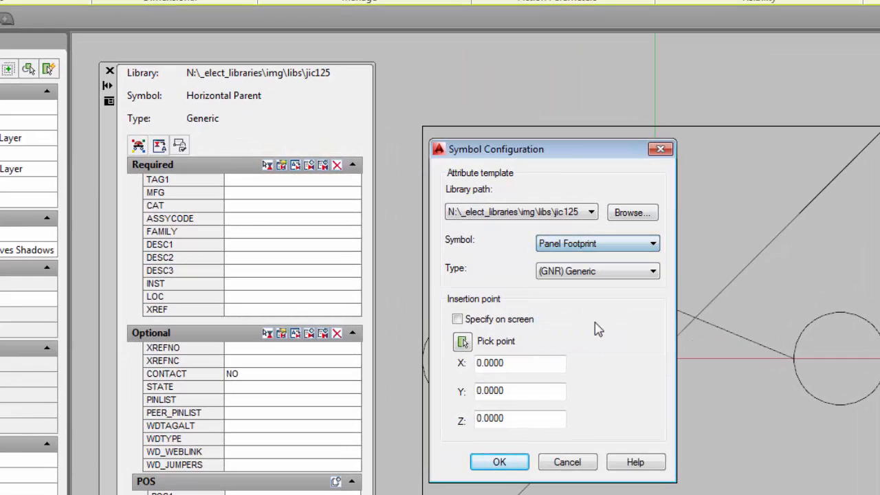
left_click(499, 463)
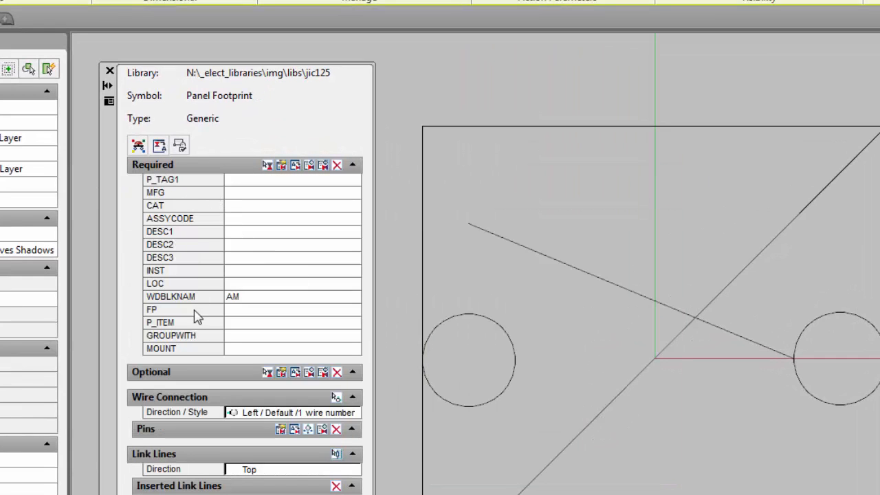
Set the required WDBLKNAM attribute to SW.
left_click(248, 302)
double_click(232, 298)
type("SW")
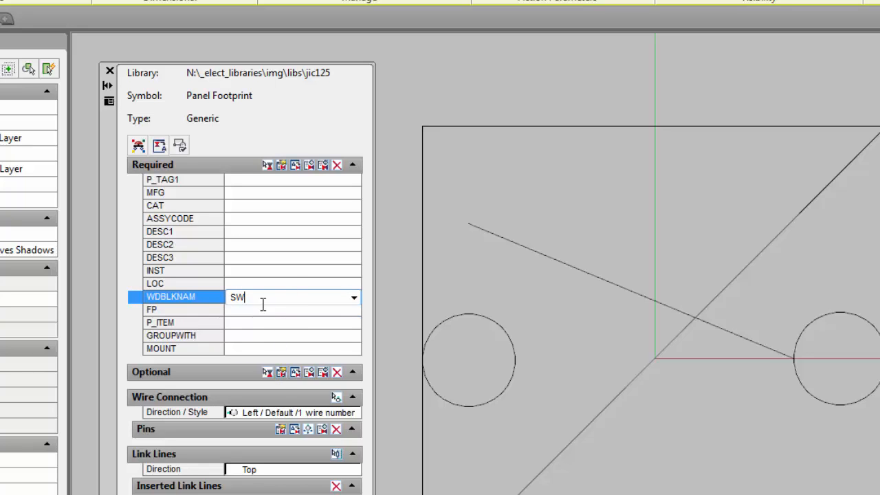
left_click(268, 167)
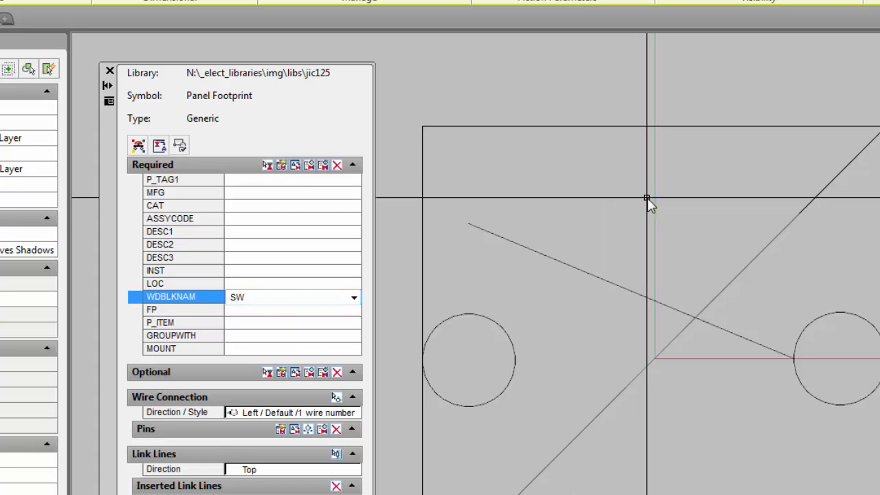
left_click(197, 300)
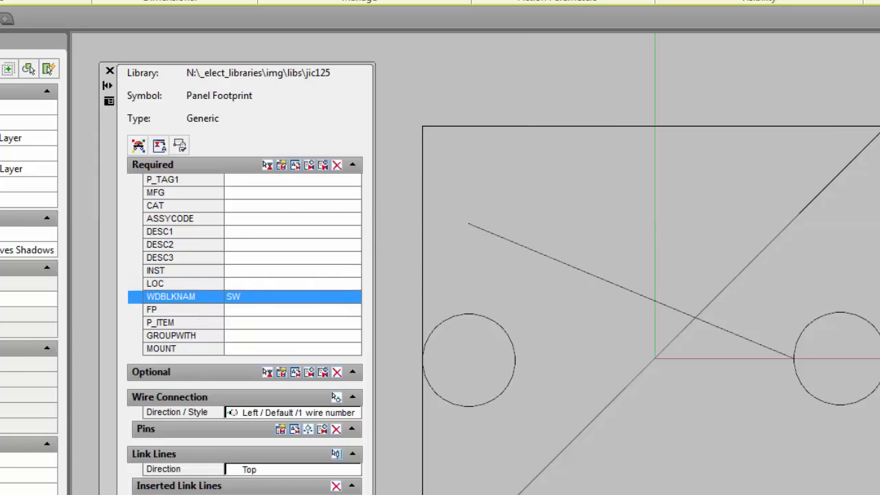
Switch the symbol's attribute template back to Horizontal Parent and accept the template change.
left_click(138, 146)
left_click(606, 244)
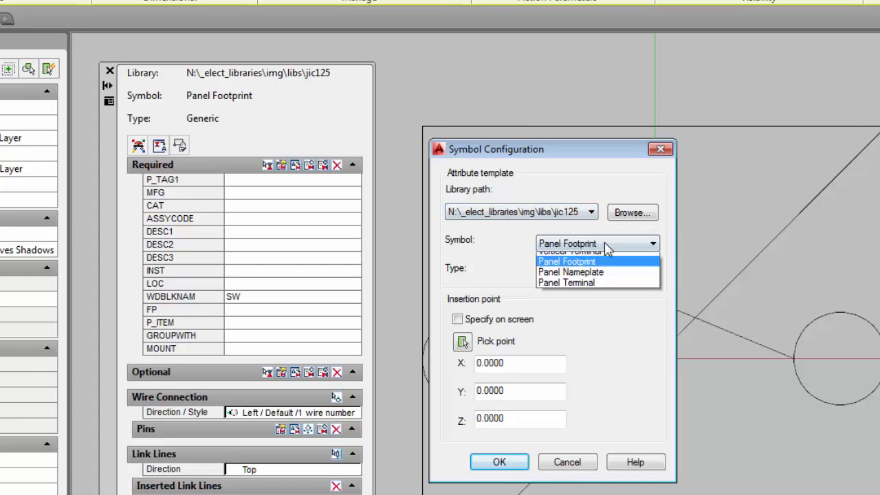
left_click(595, 254)
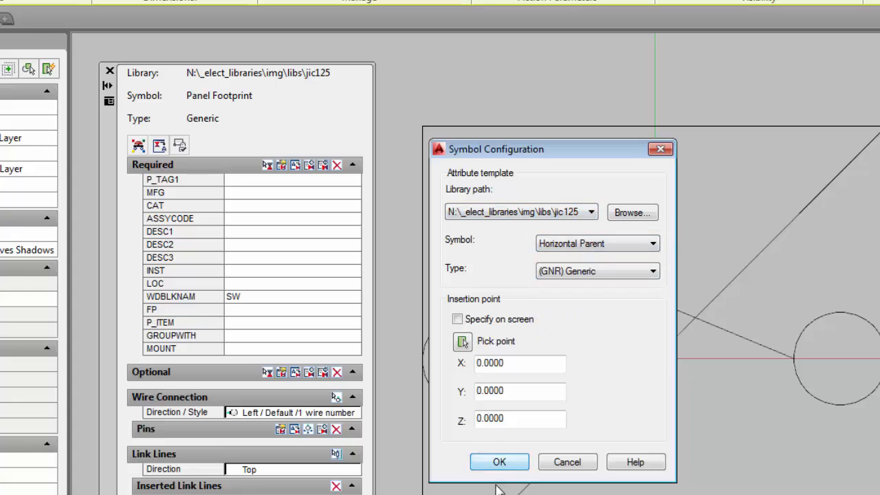
left_click(500, 463)
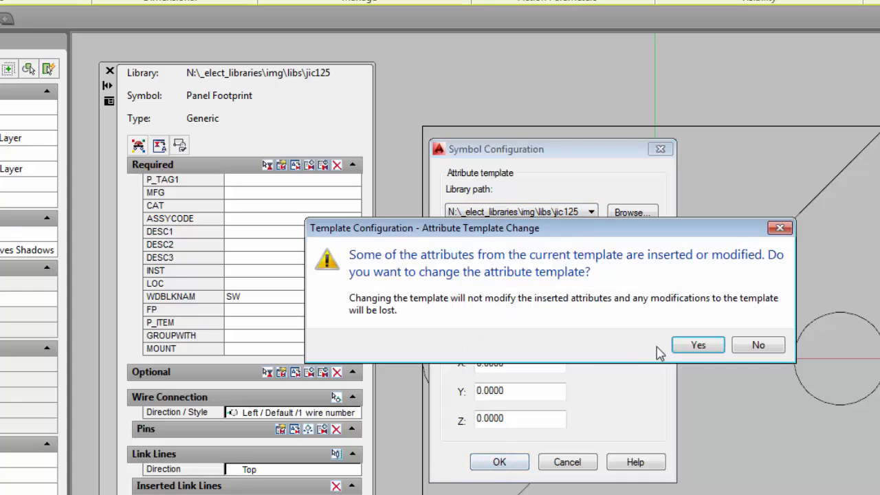
left_click(698, 345)
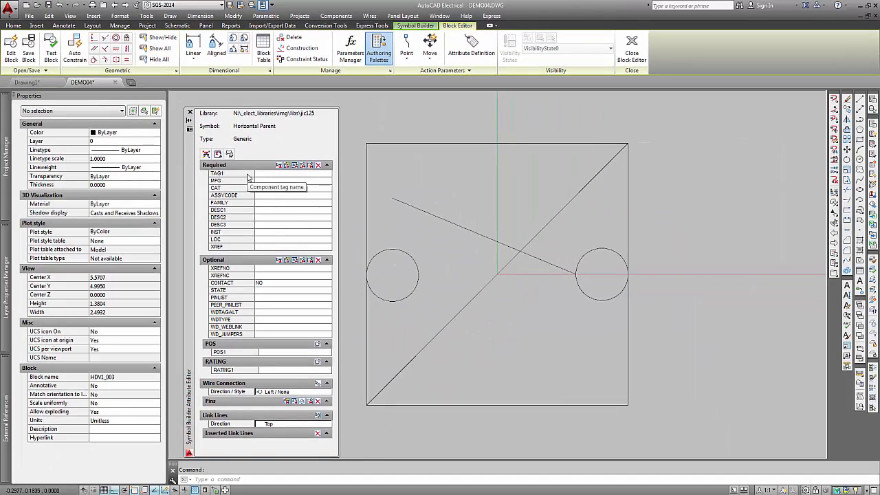
Insert all required attributes from TAG1 through XREF together, using the origin at the square's centre as base point.
left_click(249, 176)
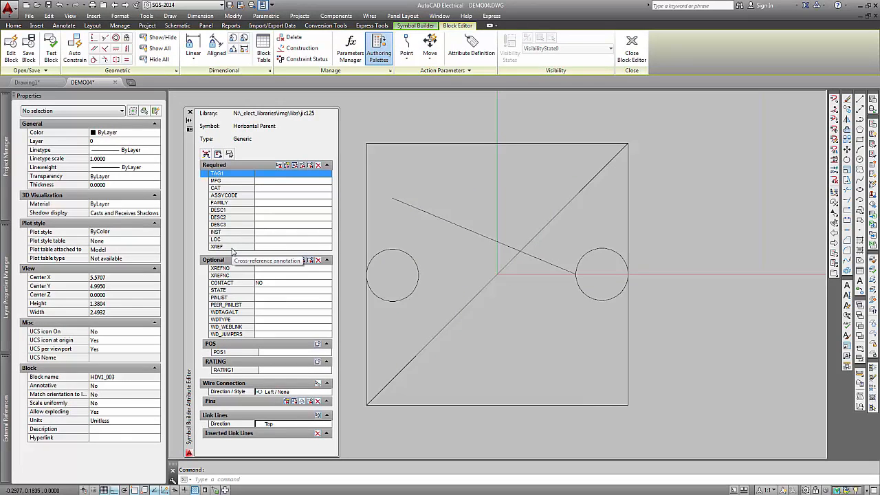
left_click(233, 247, "shift")
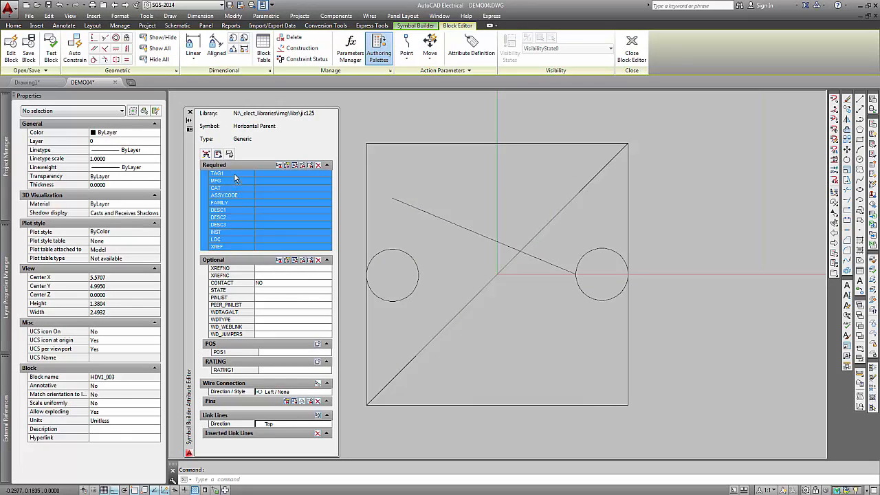
left_click_drag(235, 178, 487, 190)
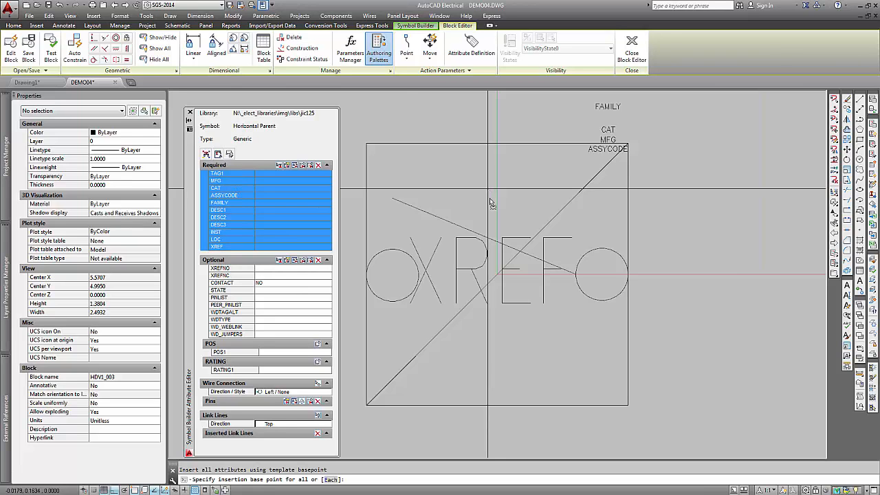
left_click(502, 277)
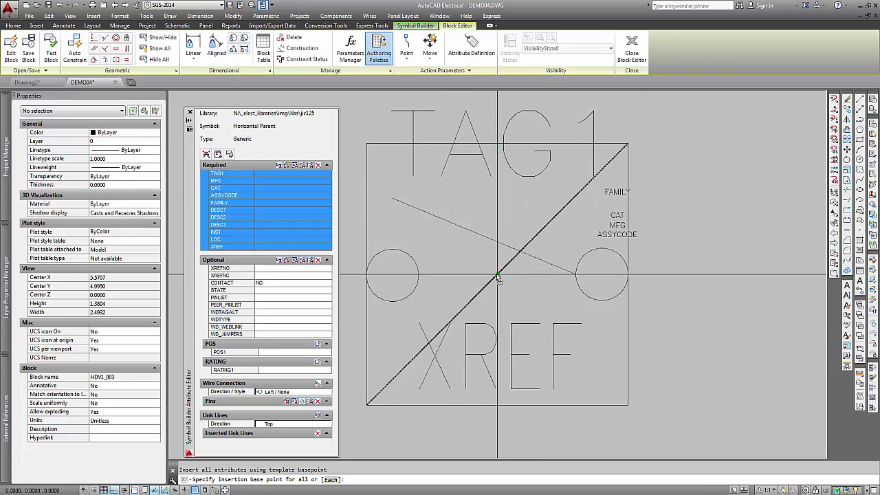
left_click(500, 278)
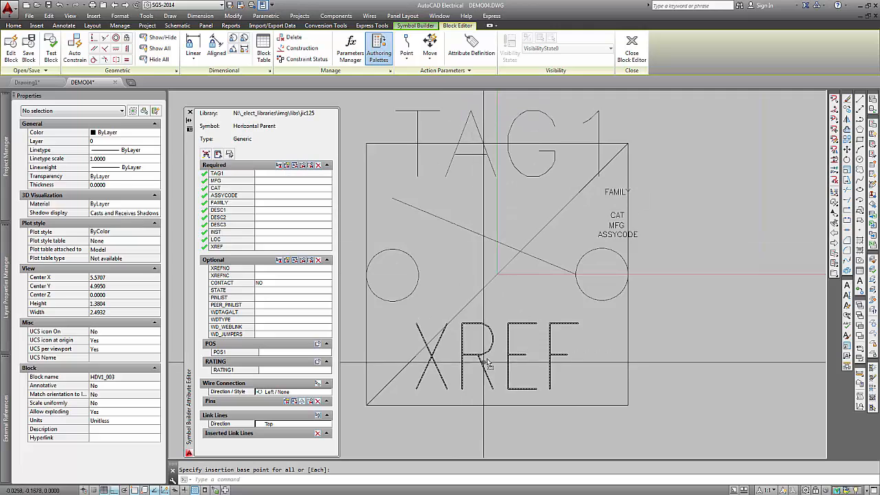
scroll(516, 342, "down", 3)
scroll(511, 351, "down", 2)
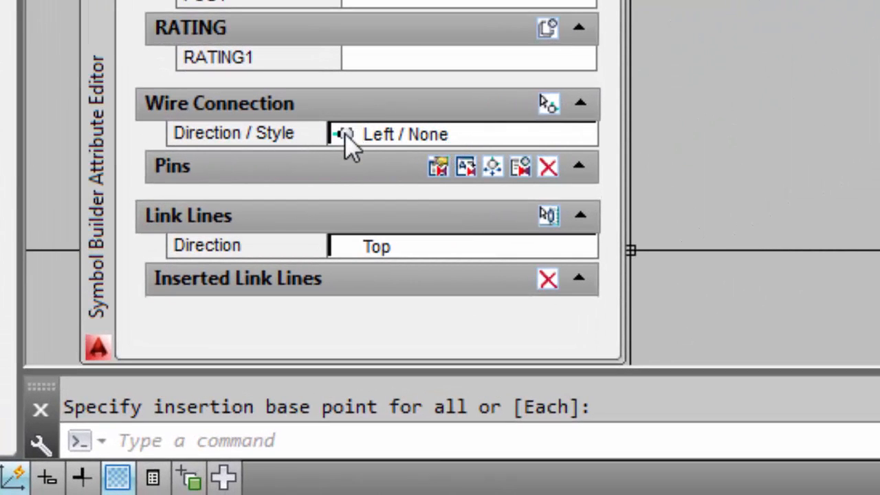
Insert a wire connection with direction Left and terminal style None at the outer edge of the symbol's left circle.
left_click(556, 135)
left_click(556, 135)
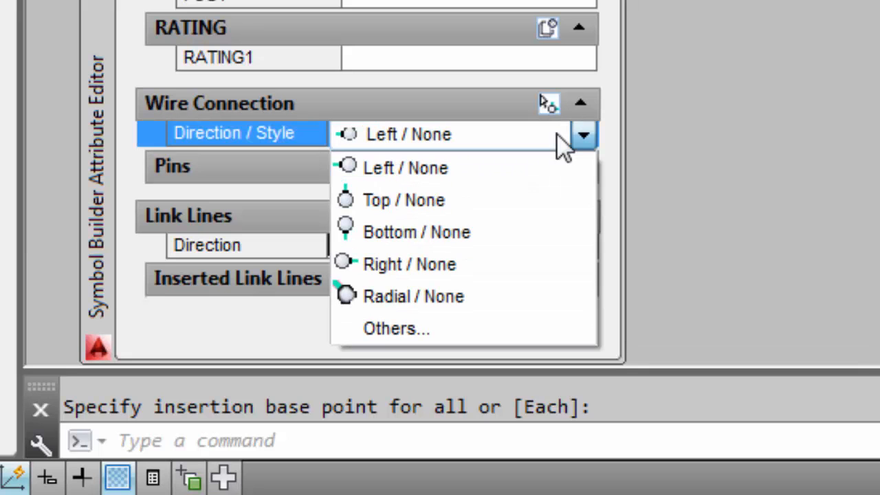
left_click(402, 335)
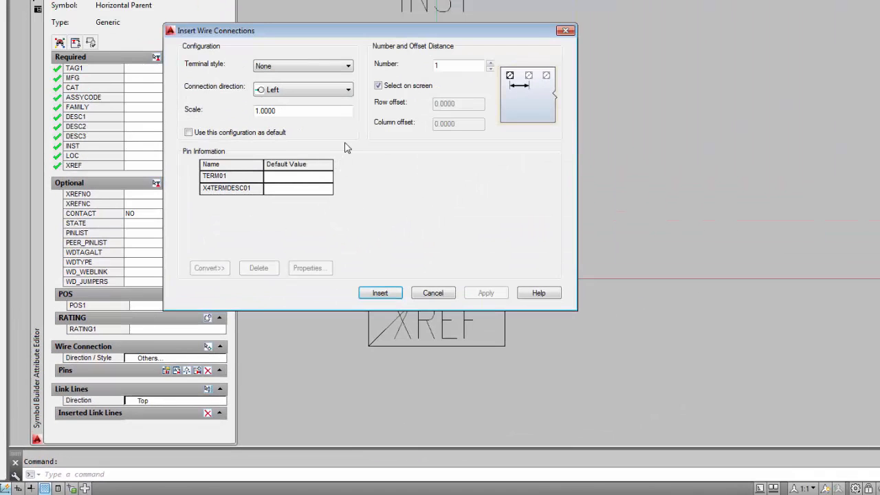
left_click(348, 66)
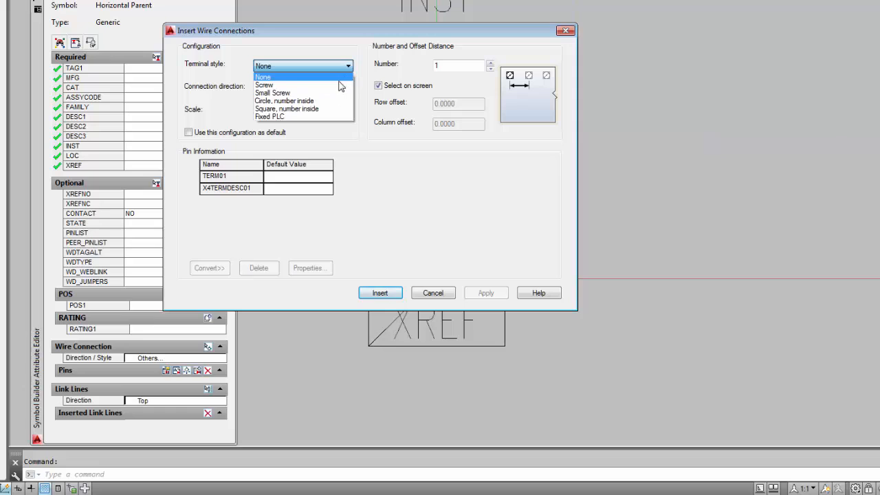
left_click(383, 155)
left_click(349, 89)
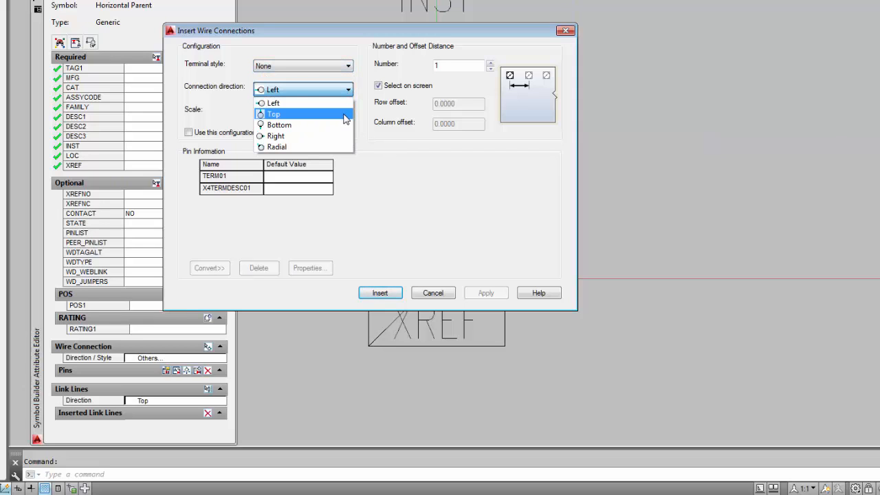
left_click(429, 190)
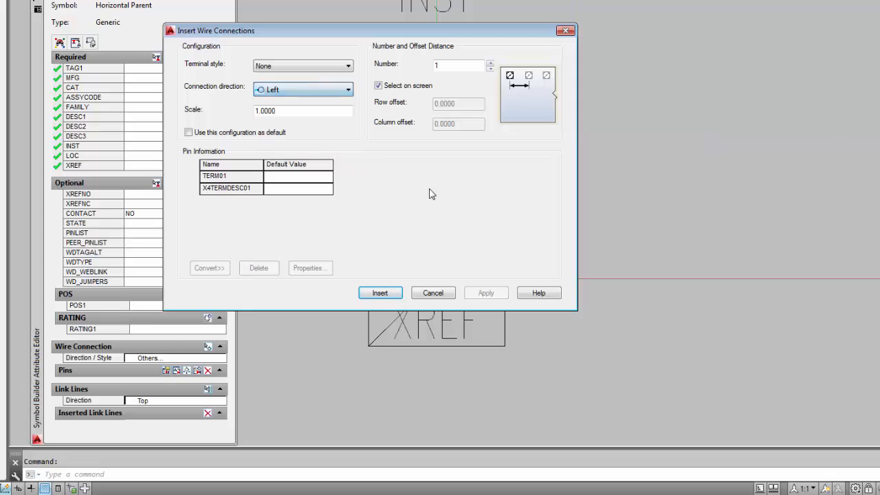
key("Return")
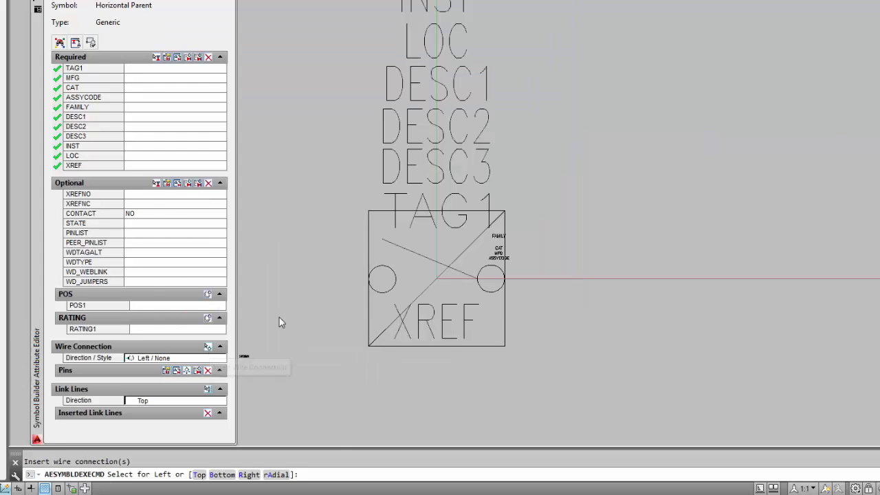
left_click(368, 280)
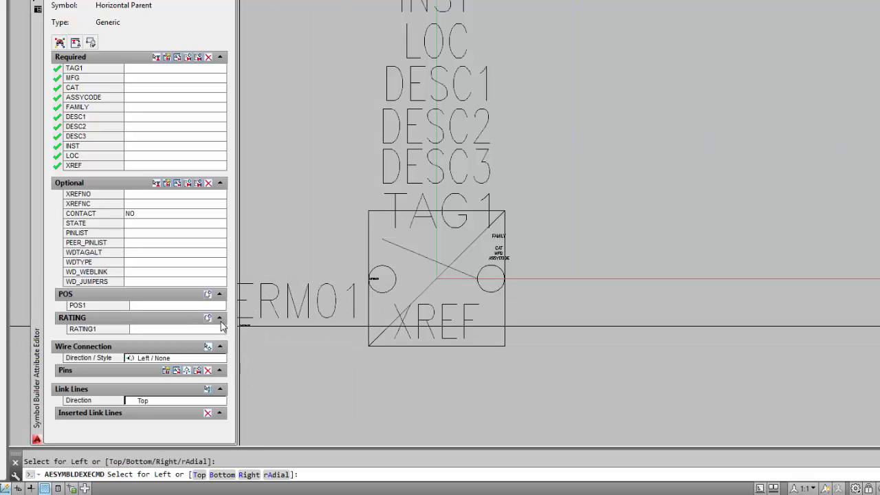
Insert a wire connection with direction Right and terminal style None at the outer edge of the symbol's right circle.
left_click(220, 358)
left_click(211, 359)
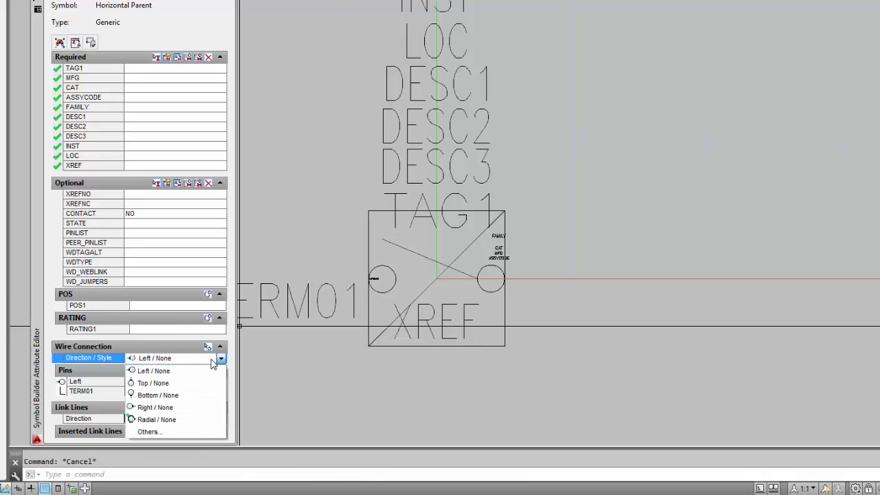
left_click(176, 410)
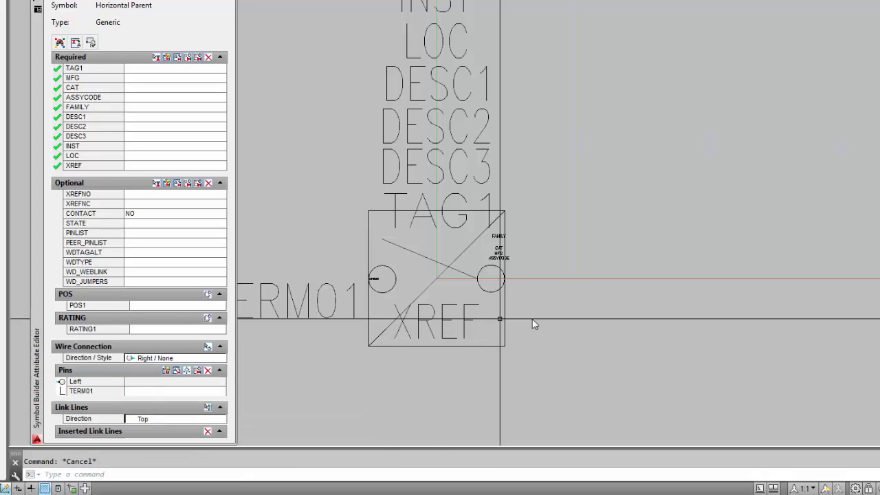
left_click(208, 346)
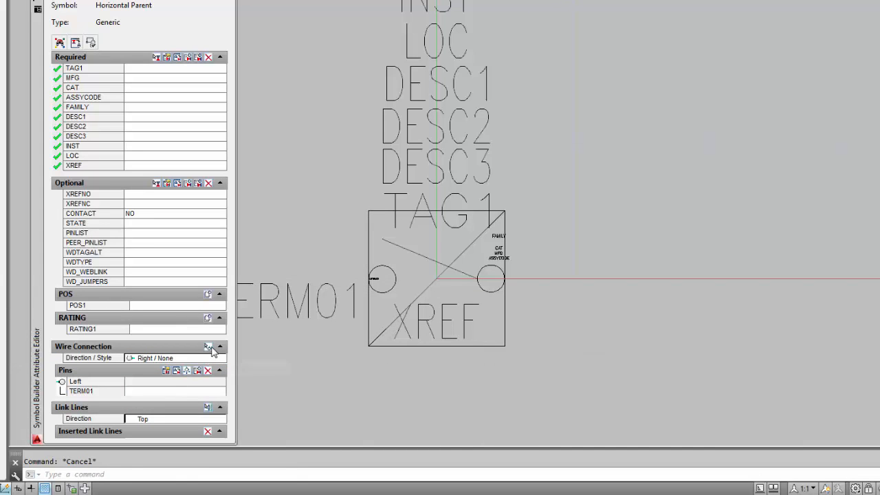
left_click(509, 279)
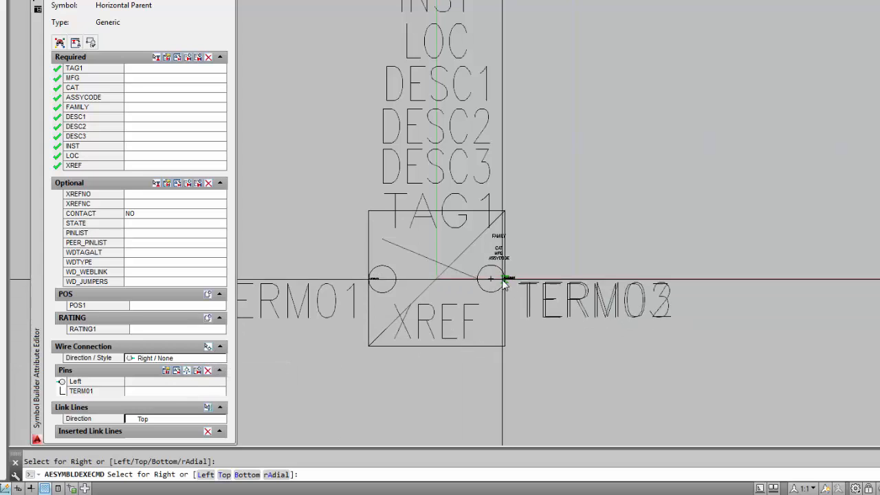
key("Escape")
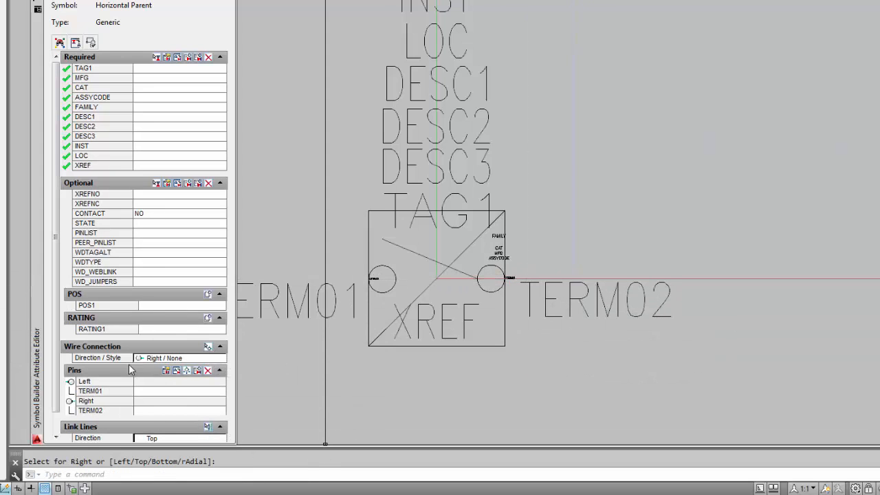
Insert a link line with direction Bottom at the origin in the square's centre.
left_click(220, 183)
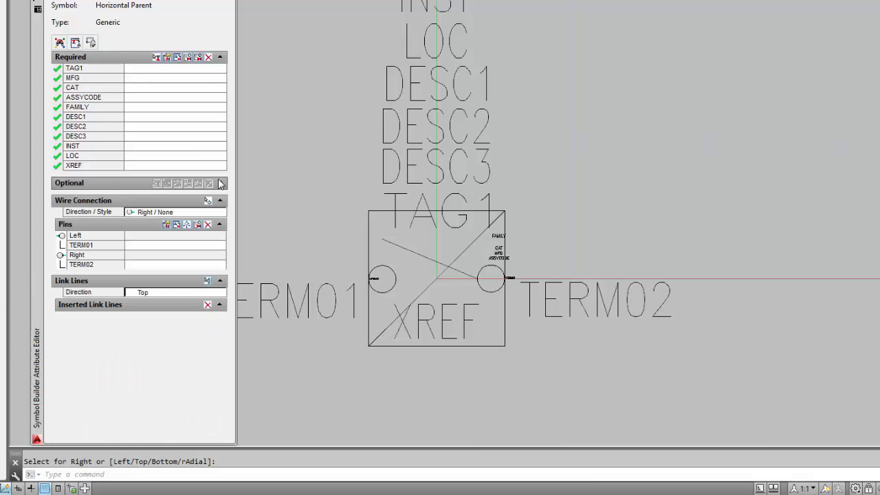
left_click(207, 294)
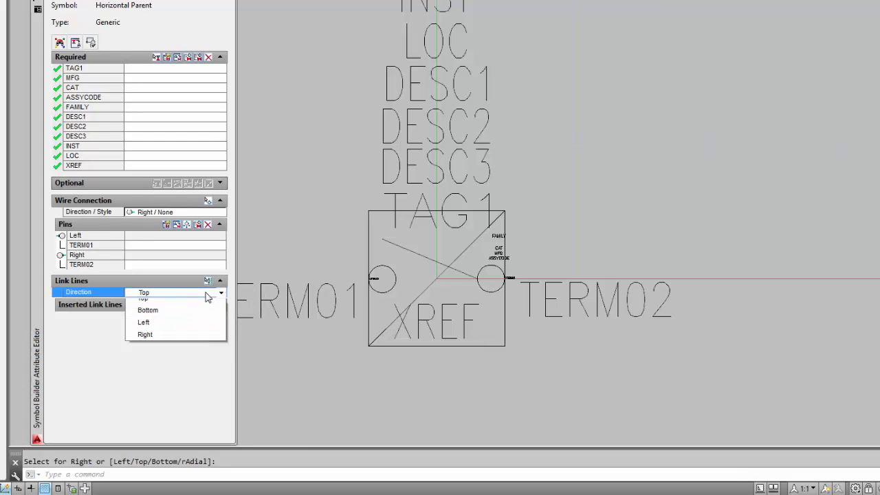
left_click(168, 311)
left_click(208, 281)
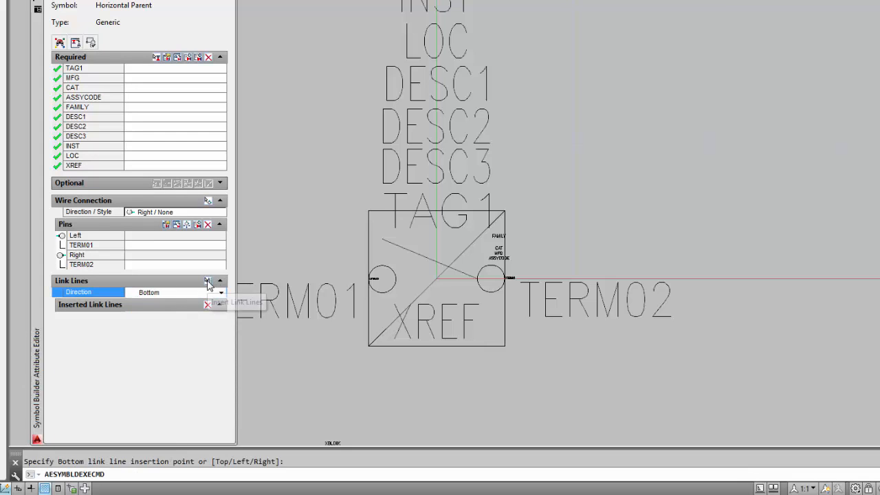
left_click(438, 282)
Set the text width factor to 0.8 for the INST, LOC, DESC1, DESC2, DESC3, TAG1, XREF, TERM01 and TERM02 attributes.
middle_click(515, 378)
middle_click(515, 378)
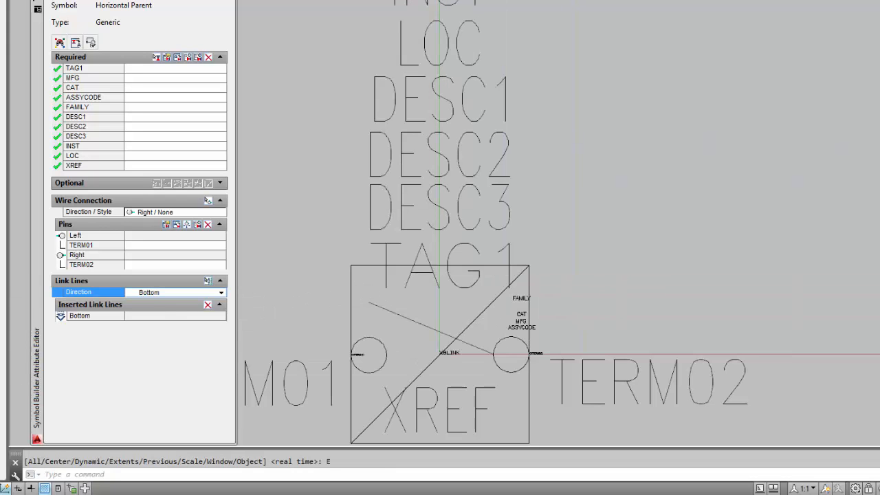
left_click(531, 1)
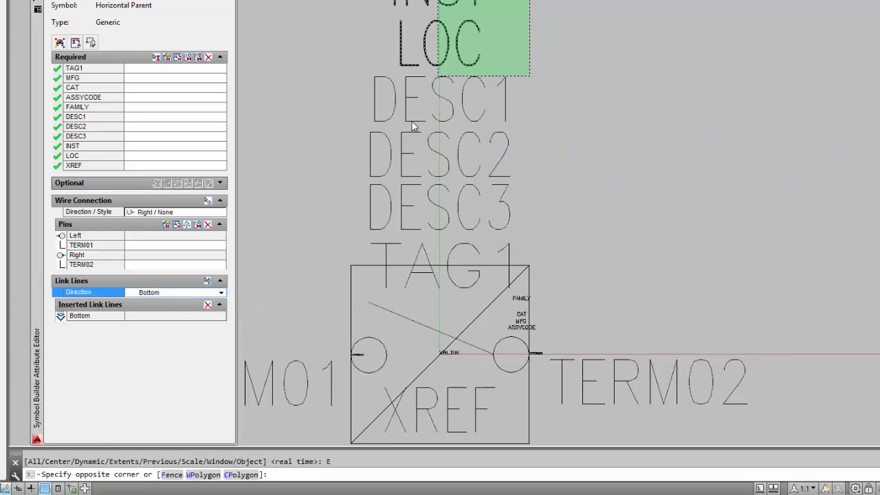
left_click(362, 253)
left_click(584, 383)
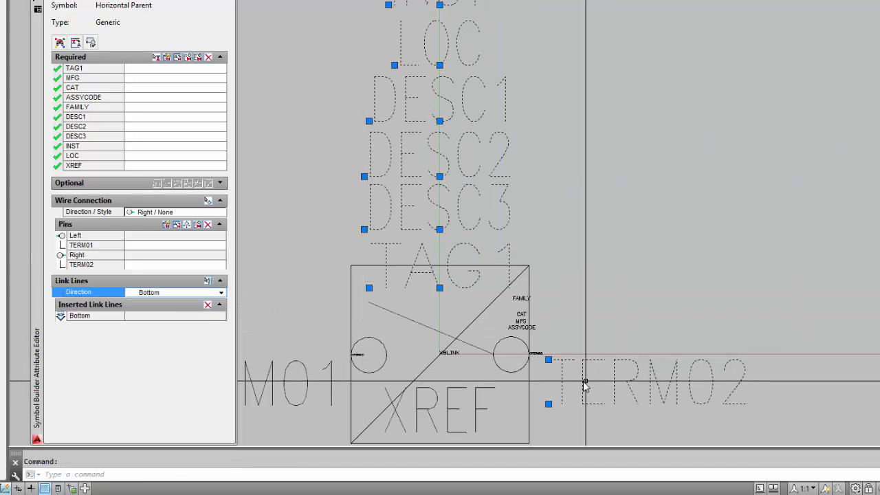
left_click(480, 410)
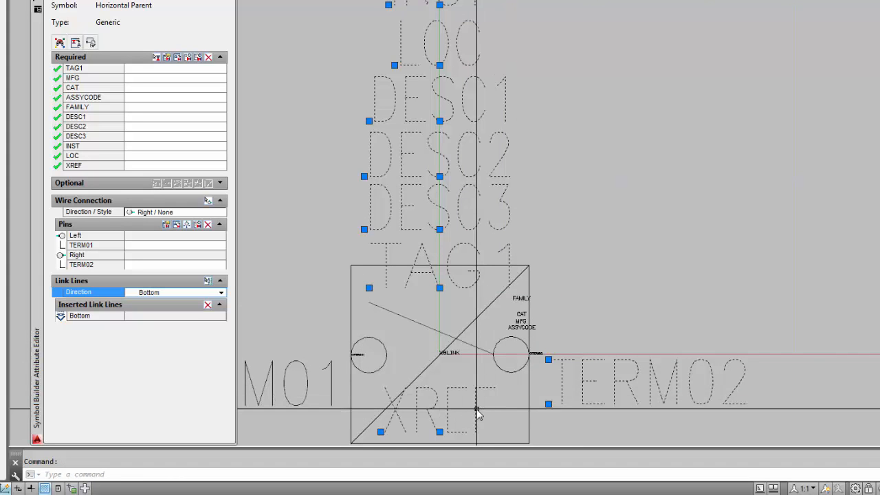
left_click(310, 392)
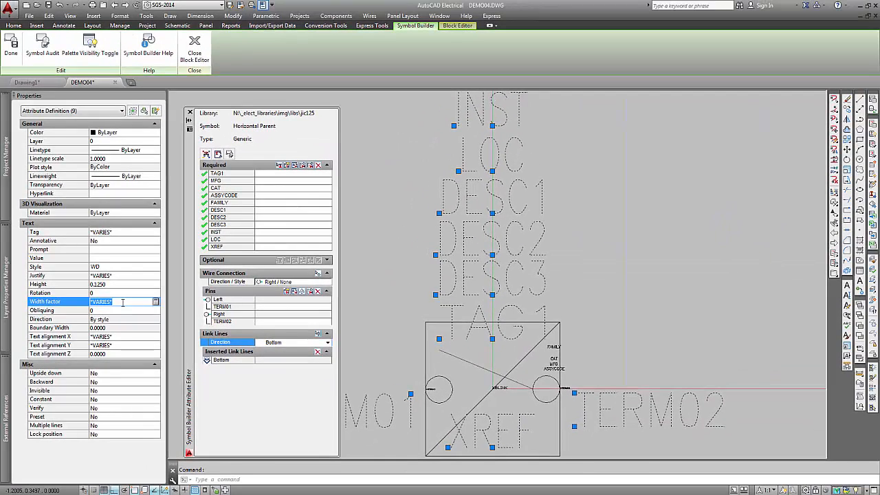
type(".8")
key("Tab")
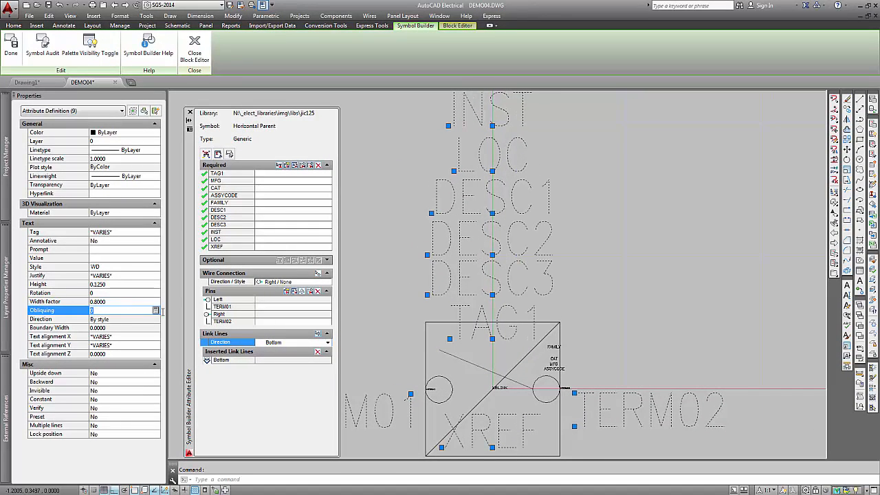
key("Escape")
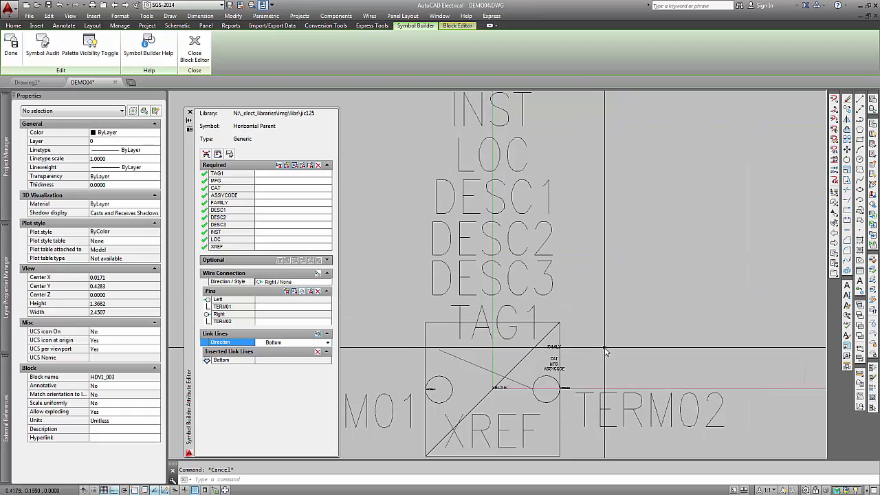
Delete the construction square and its diagonal line from around the switch geometry.
left_click(579, 338)
left_click(550, 313)
key("Delete")
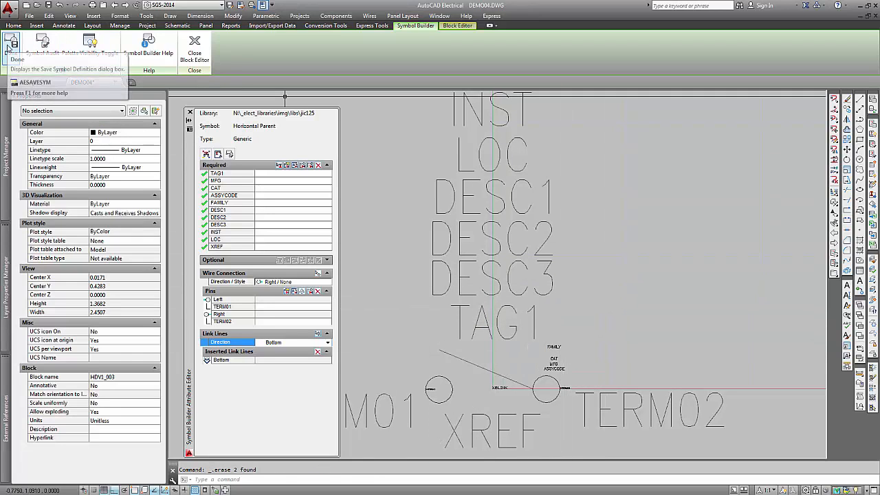
Save the symbol with catalog lookup (SW) Toggle switches, unique identifier _TOGGLE and image file path N:\_Elect_Libraries\Img\Support\Images.
left_click(8, 49)
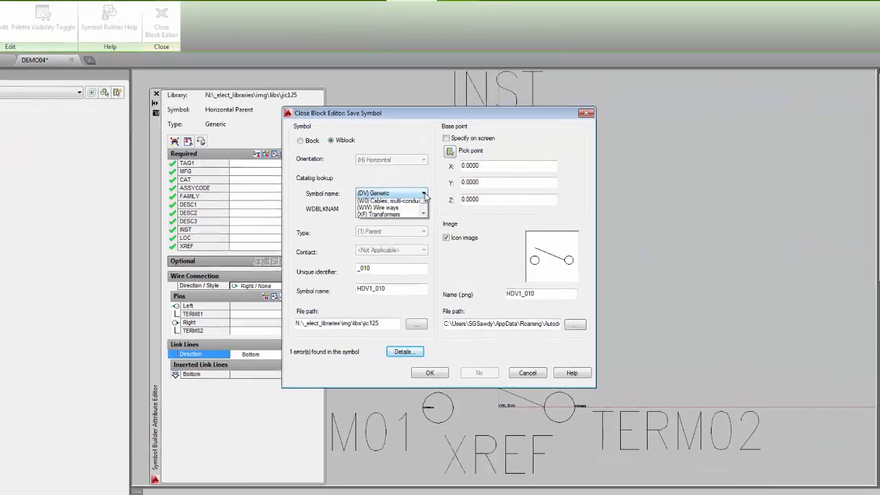
left_click(423, 200)
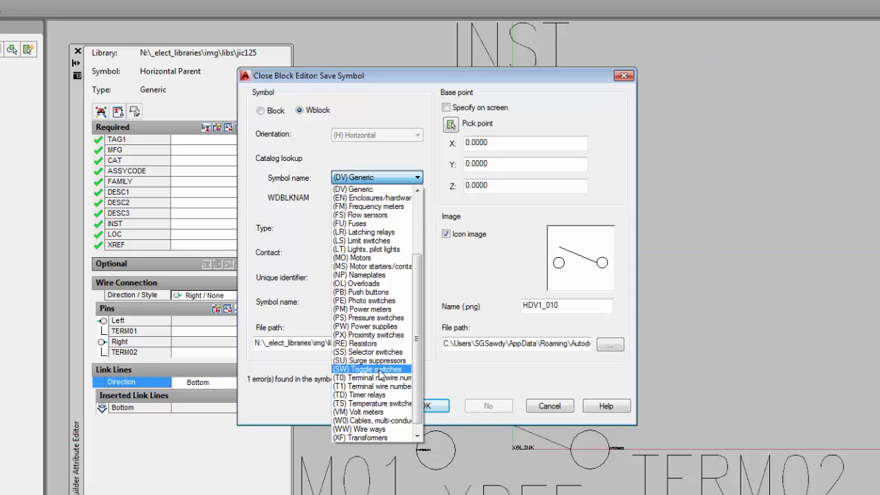
left_click(371, 369)
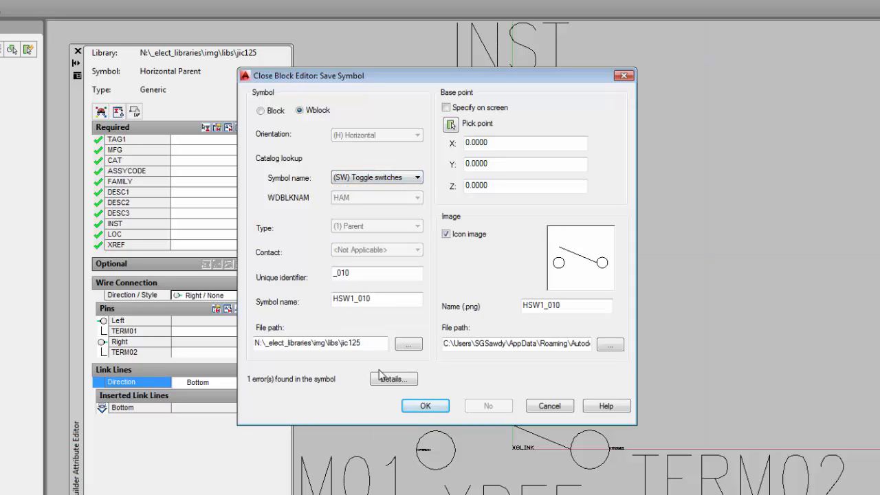
left_click_drag(357, 298, 395, 310)
type("TOGGLE")
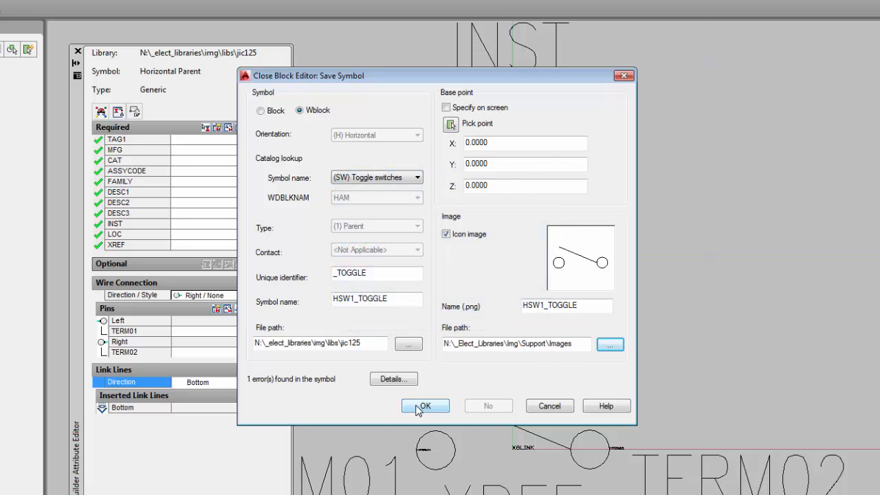
left_click(419, 407)
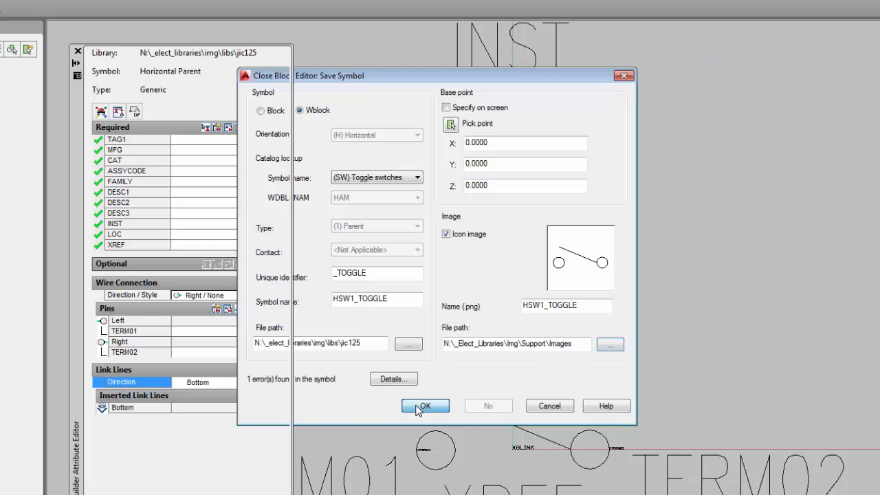
Insert the saved switch symbol on the line 411 wire between CR406 and JBOX1, with TEST SWITCH as its first description line.
left_click(506, 257)
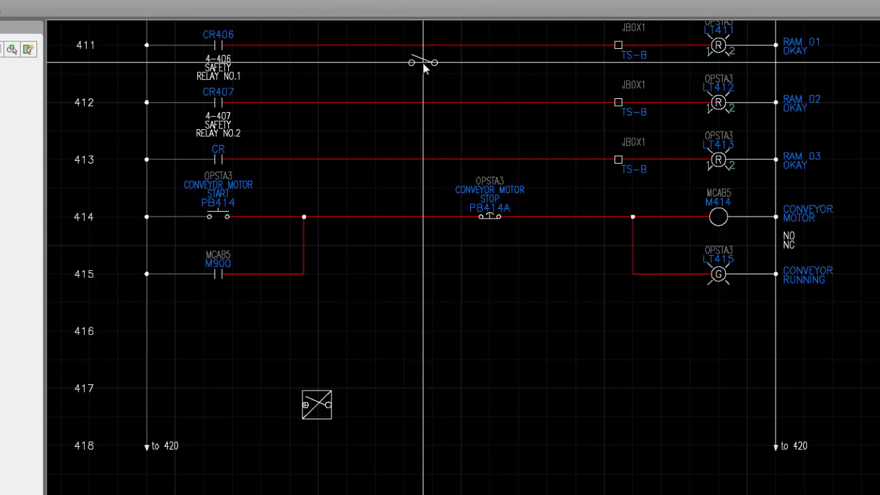
left_click(409, 45)
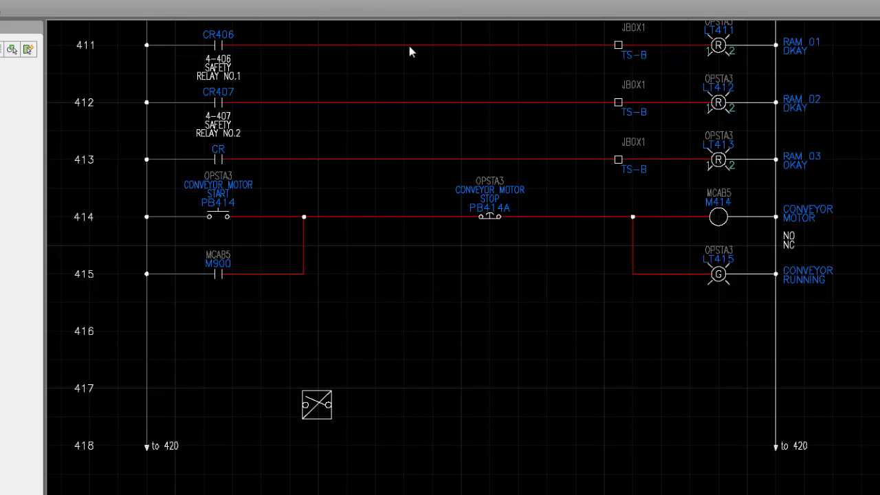
type("TEST SWIT")
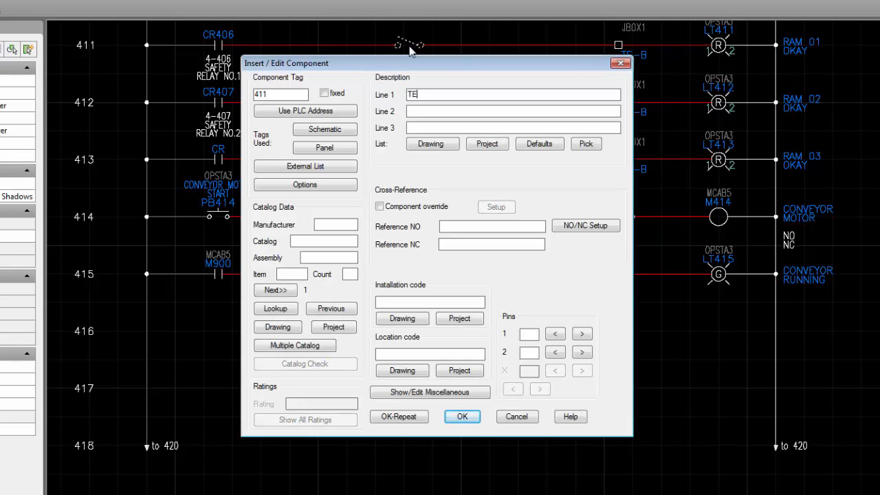
type("CH")
Assign TELEMECANIQUE catalog part XCC1406PA01R to the switch, number its pins 1 and 2, and accept the component.
left_click(275, 308)
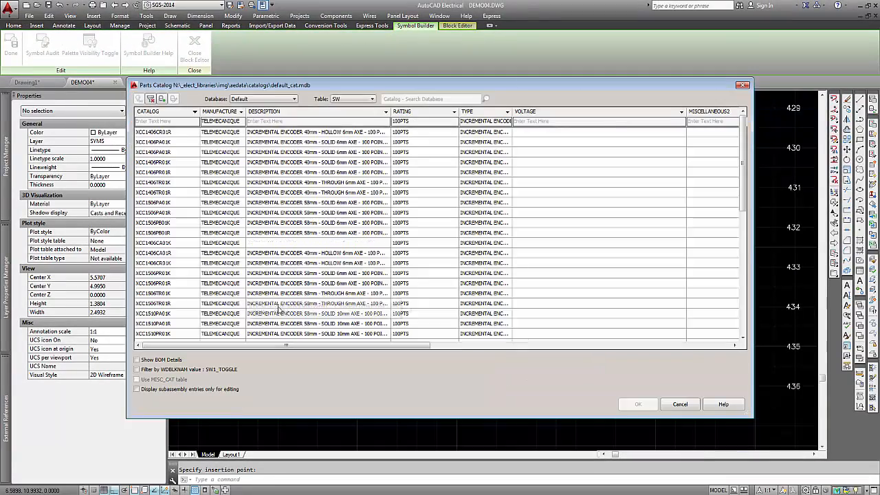
left_click(186, 153)
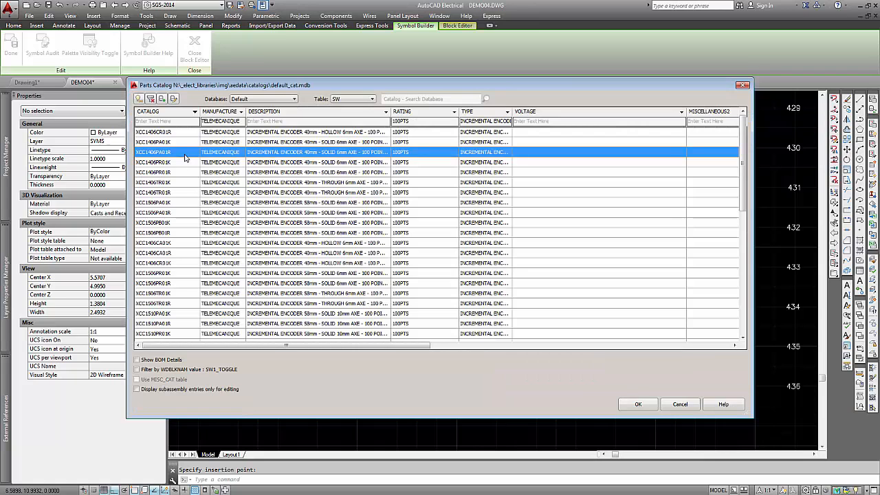
left_click(637, 404)
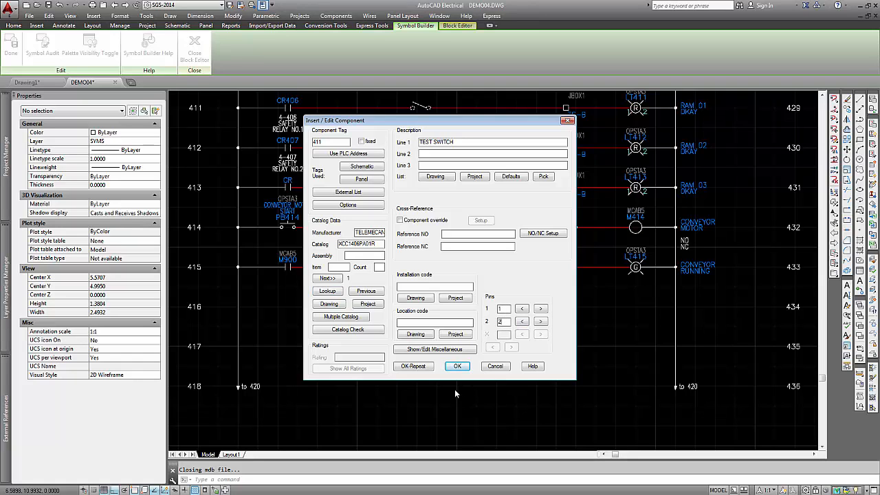
left_click(457, 368)
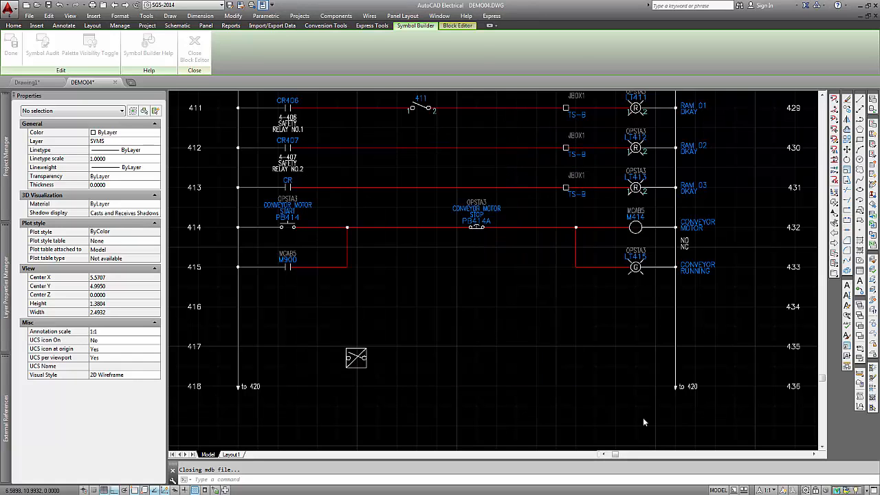
Start a new symbol in the Symbol Builder and choose the Horizontal Child attribute template.
left_click(824, 97)
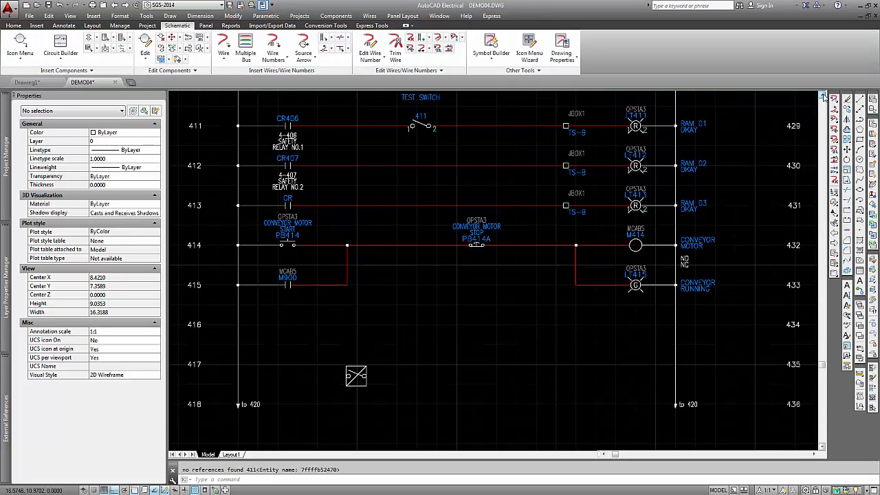
left_click(824, 96)
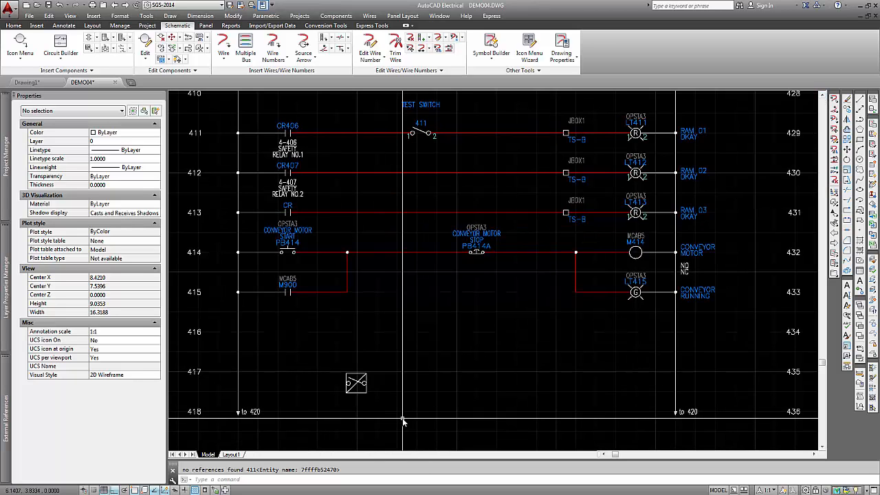
left_click(491, 43)
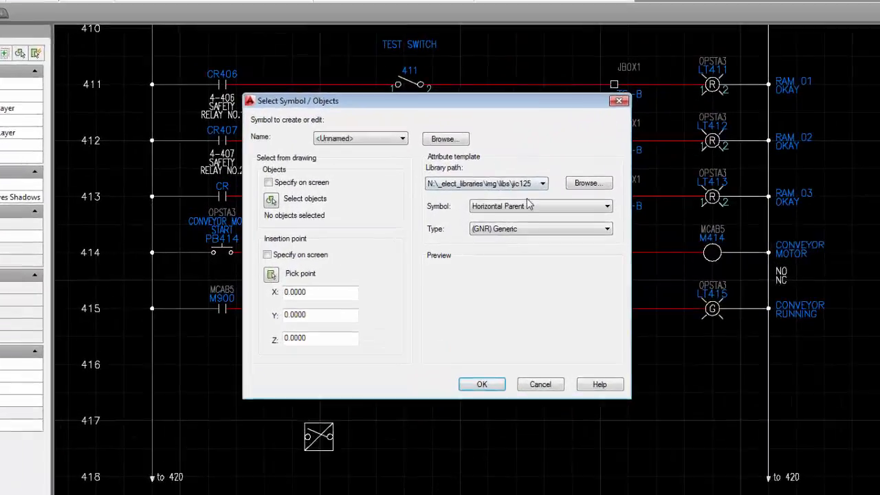
left_click(509, 219)
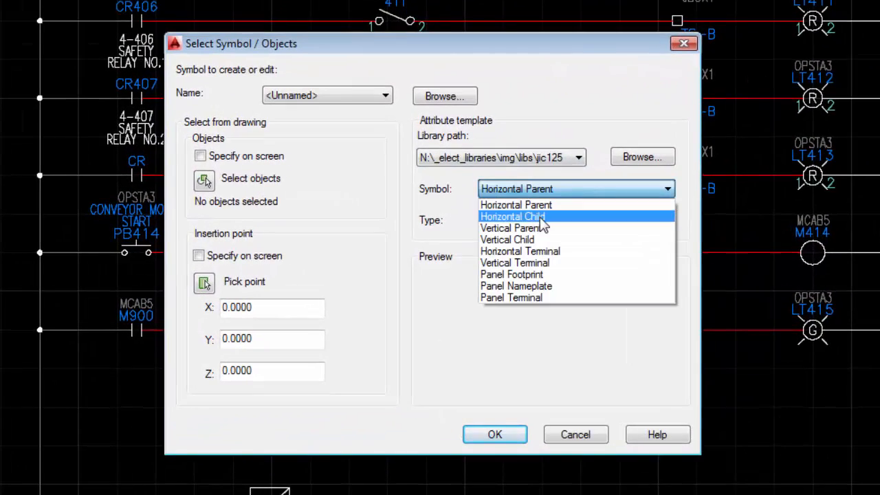
left_click(541, 220)
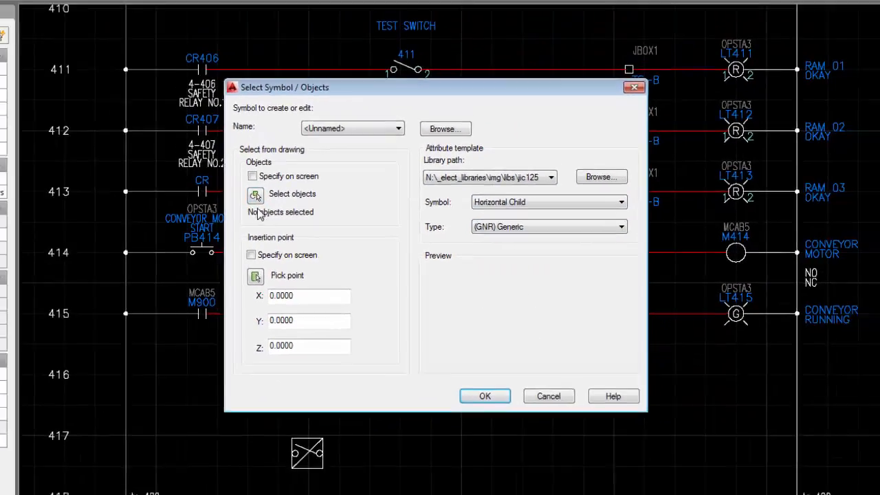
Select the original switch geometry with its surrounding square near line 417 as the new symbol's objects.
left_click(255, 196)
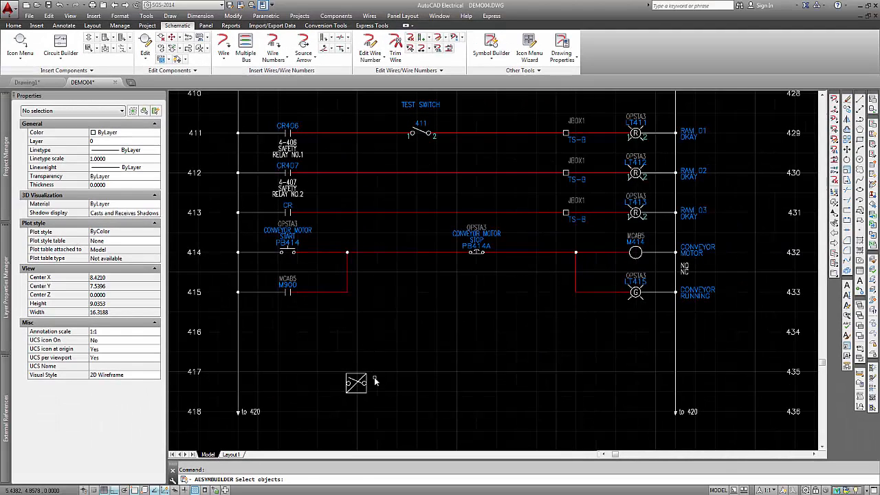
left_click(376, 380)
left_click(340, 394)
key("Return")
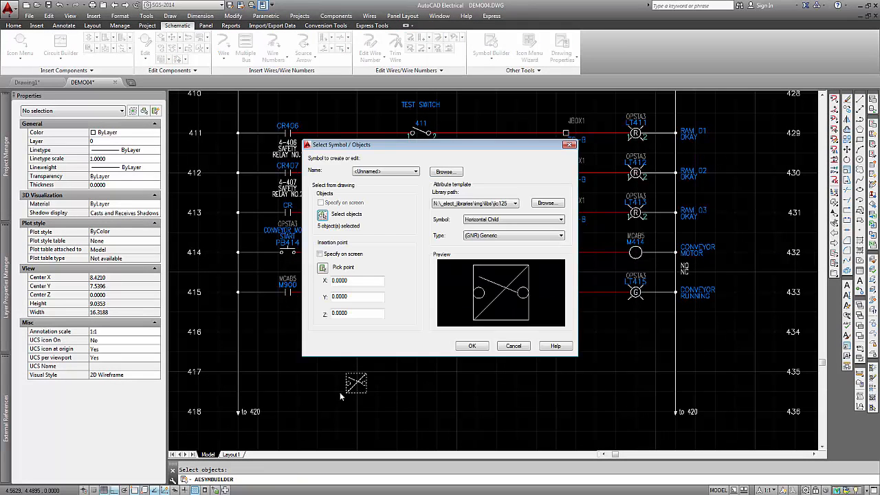
Set the child symbol's insertion point at the centre of the square around the switch and open it for attribute editing.
left_click(321, 269)
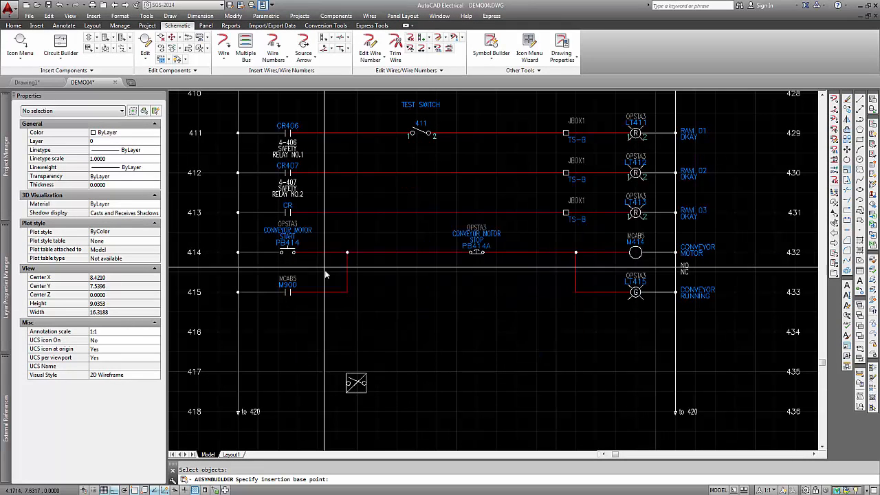
left_click(357, 386)
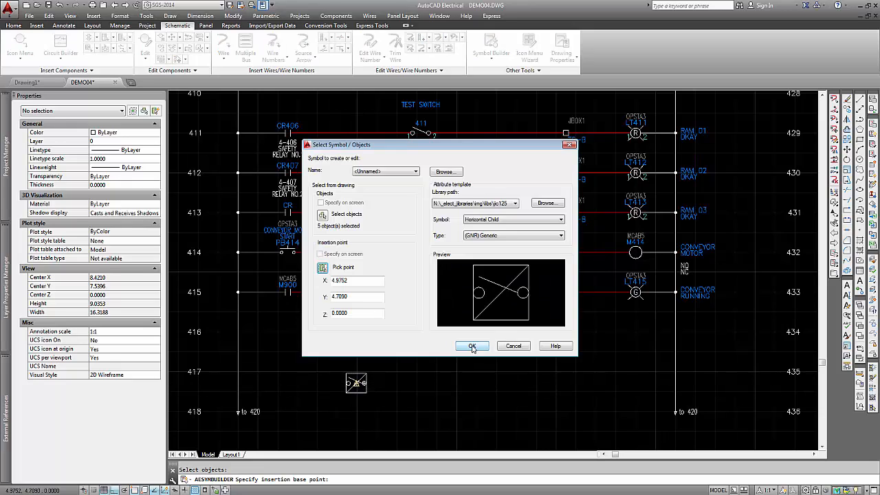
left_click(473, 346)
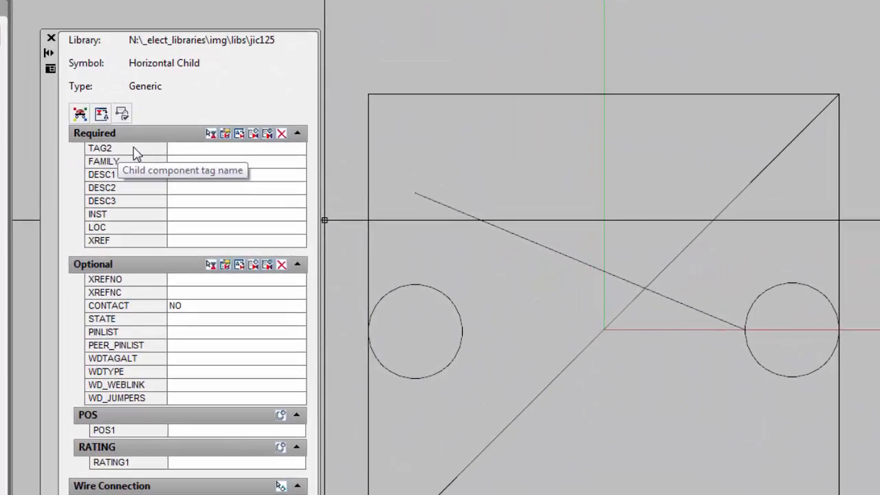
Insert all required attributes from TAG2 through XREF together, using the symbol's origin as their base point.
left_click(173, 162)
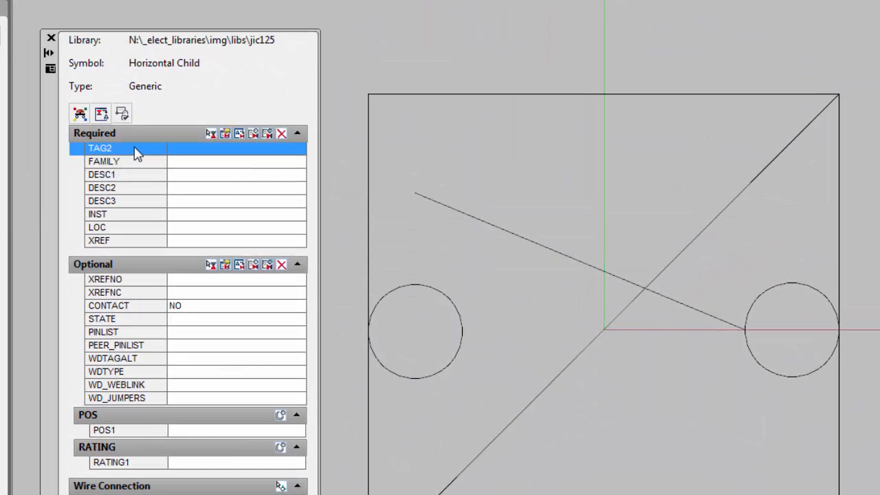
left_click(136, 242, "shift")
left_click_drag(139, 158, 612, 338)
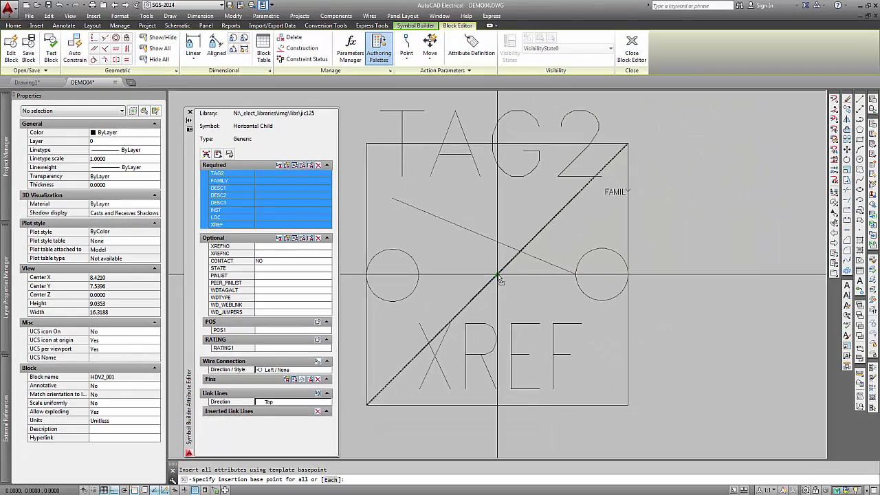
left_click(569, 318)
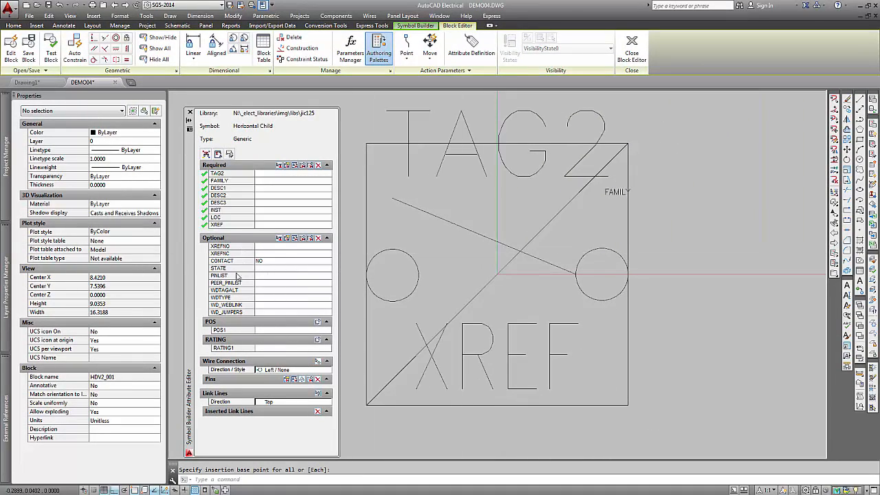
Add a Left / None wire connection at the outer edge of the left contact circle.
left_click(327, 238)
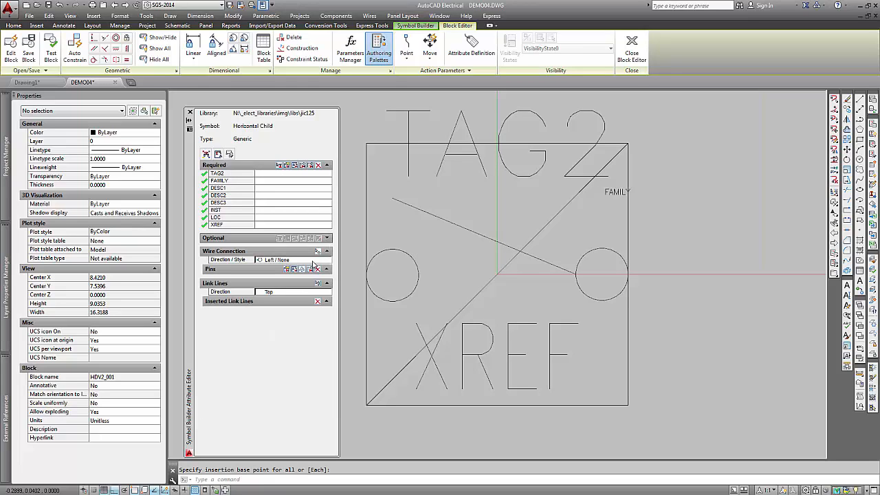
left_click(313, 261)
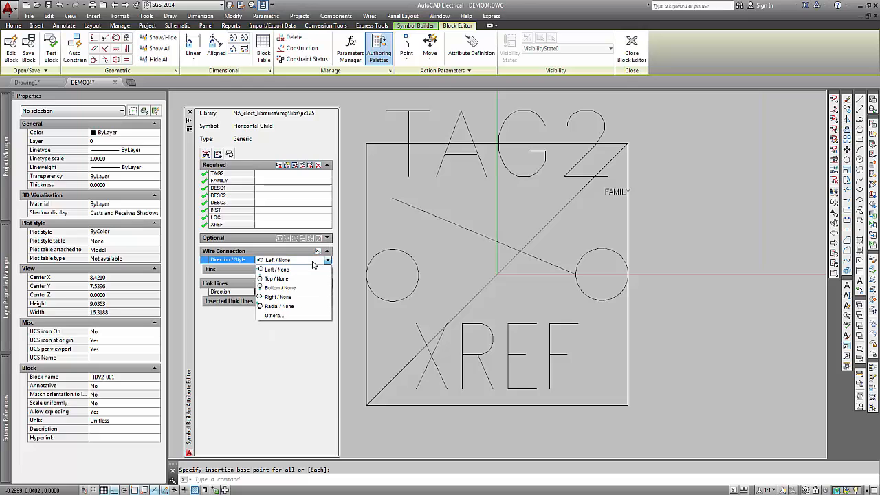
left_click(318, 253)
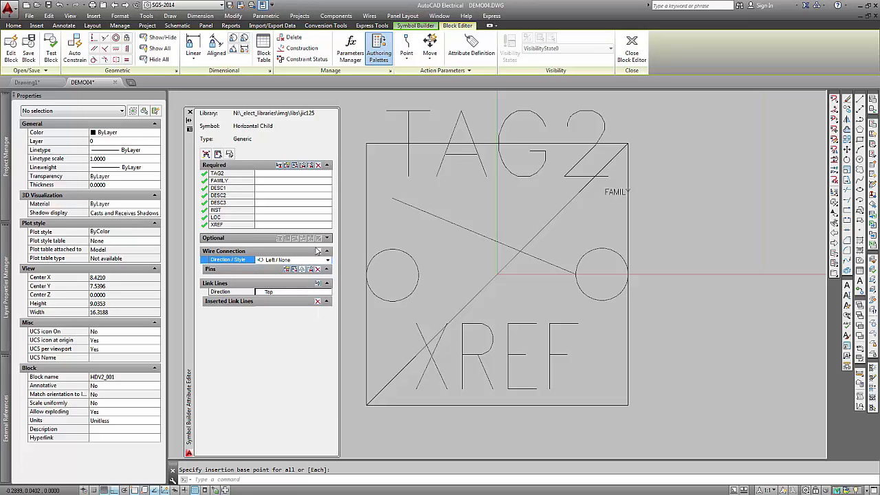
left_click(318, 251)
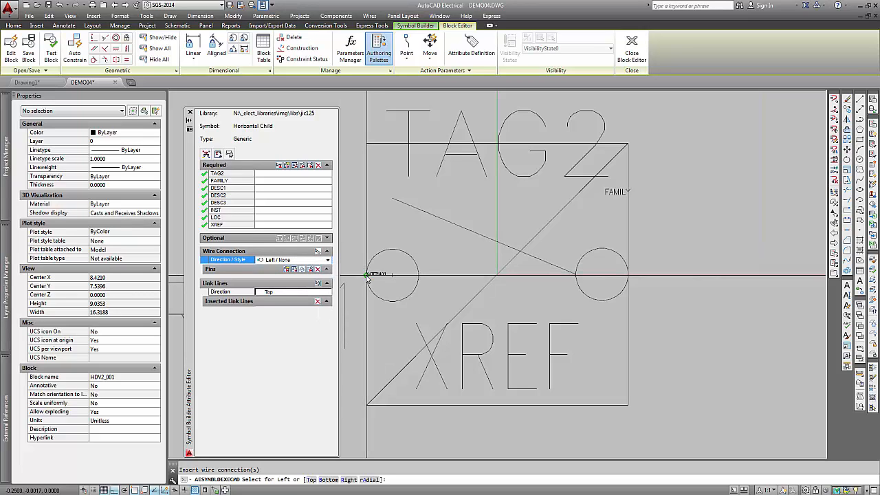
Add a Right / None wire connection at the outer edge of the right contact circle.
left_click(328, 262)
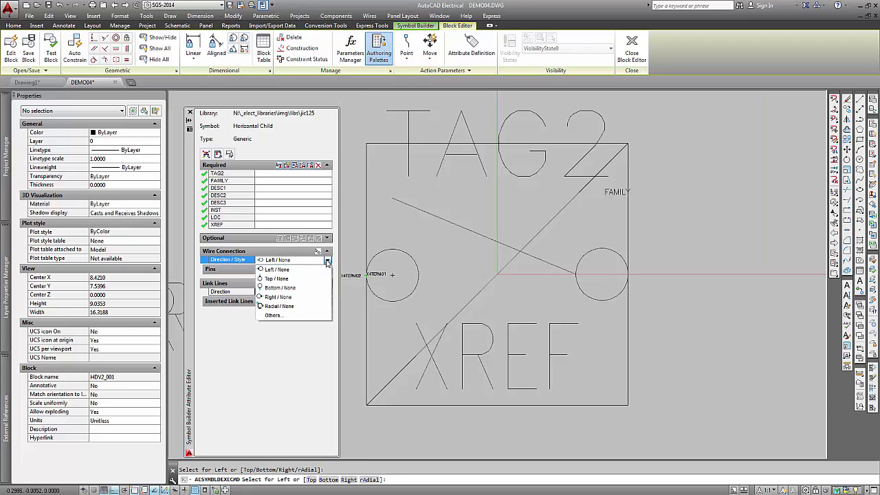
left_click(273, 298)
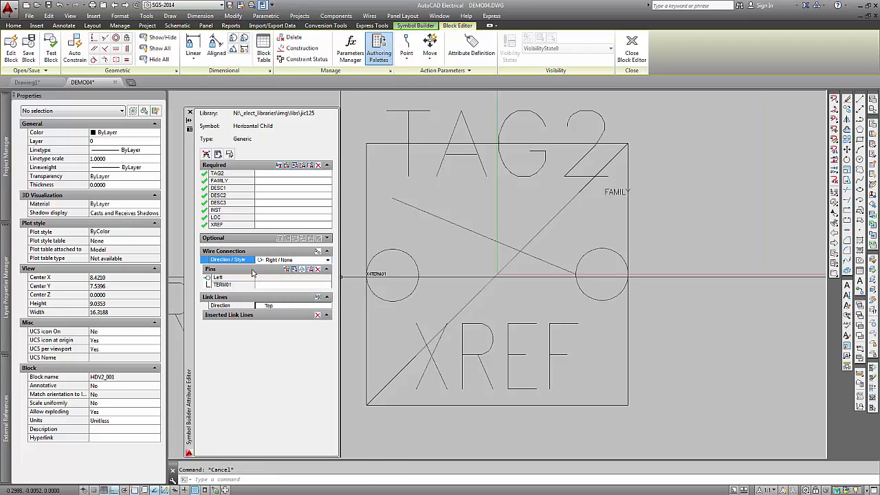
left_click(318, 251)
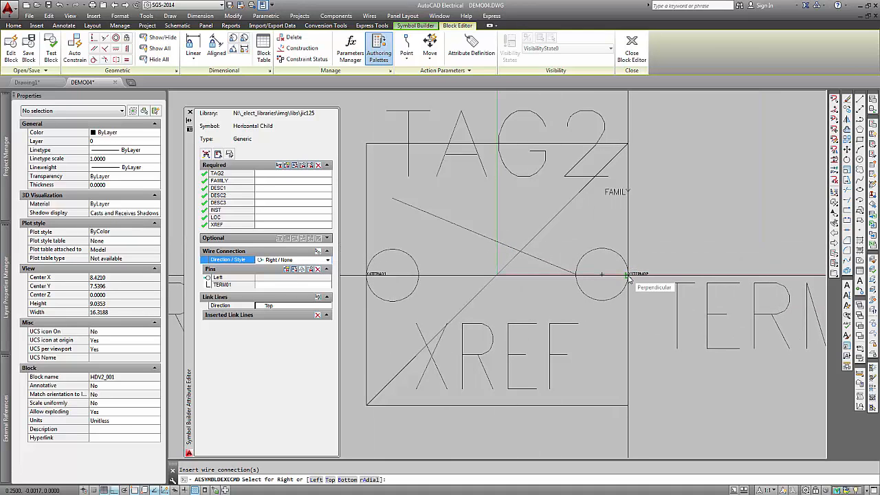
left_click(631, 278)
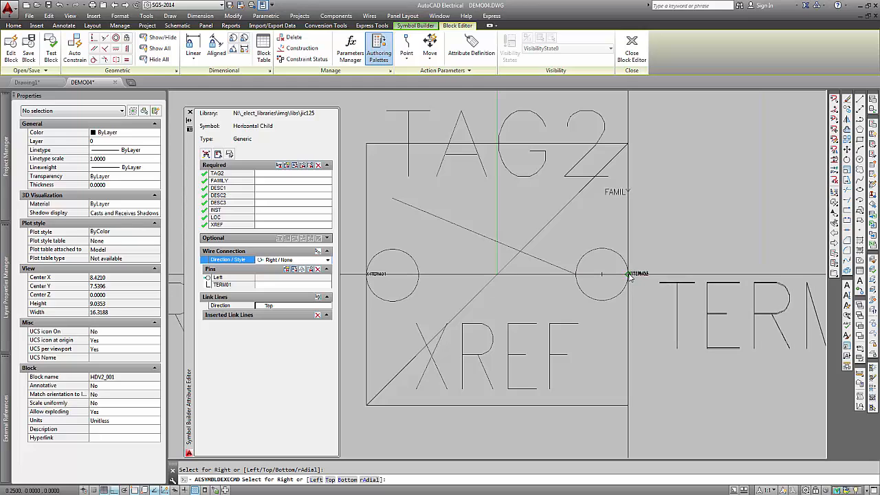
key("Return")
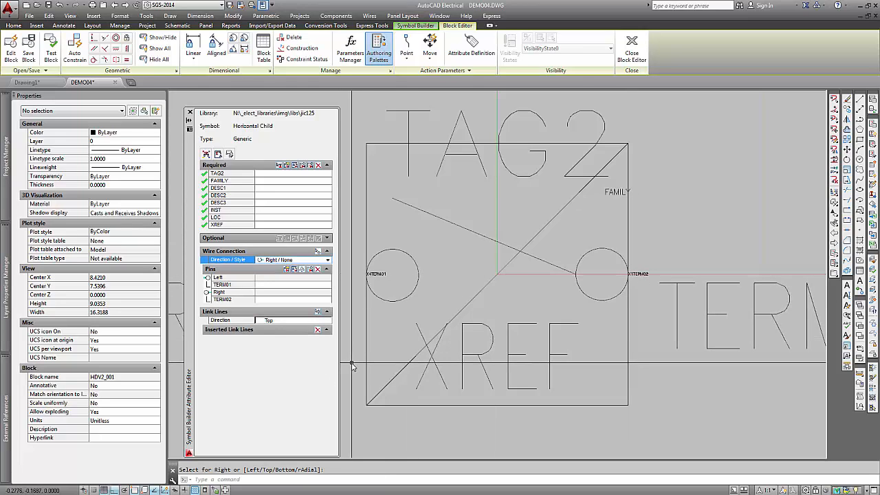
Insert a Top link line directly above the symbol's origin, near the switch blade.
left_click(317, 329)
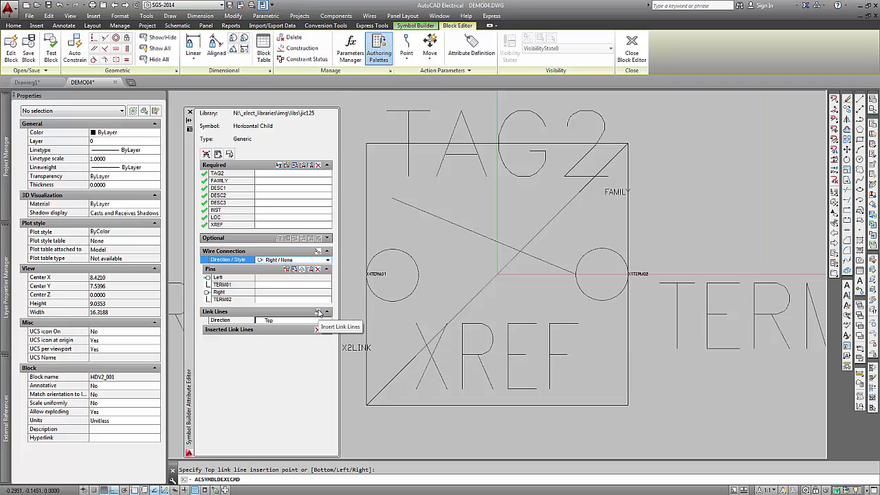
left_click(498, 241)
Erase the construction square and its diagonal line from around the switch geometry.
key("z")
key("Return")
key("e")
key("Return")
left_click(564, 323)
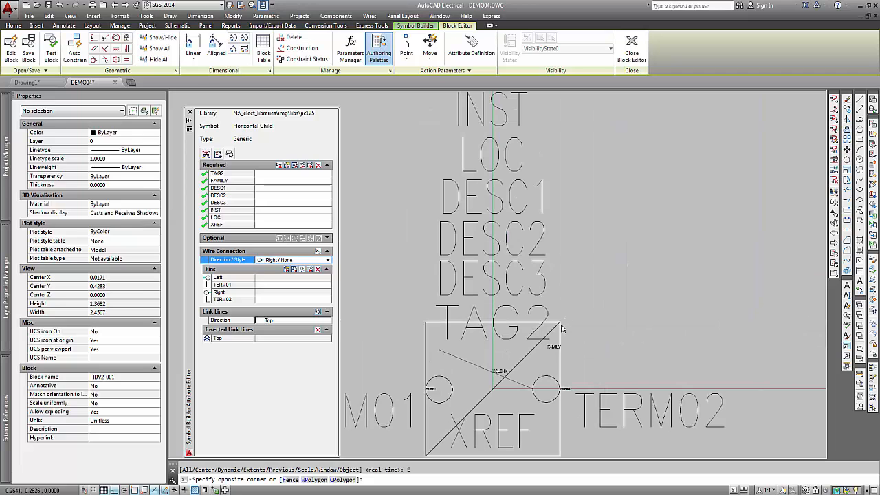
left_click(557, 334)
key("Delete")
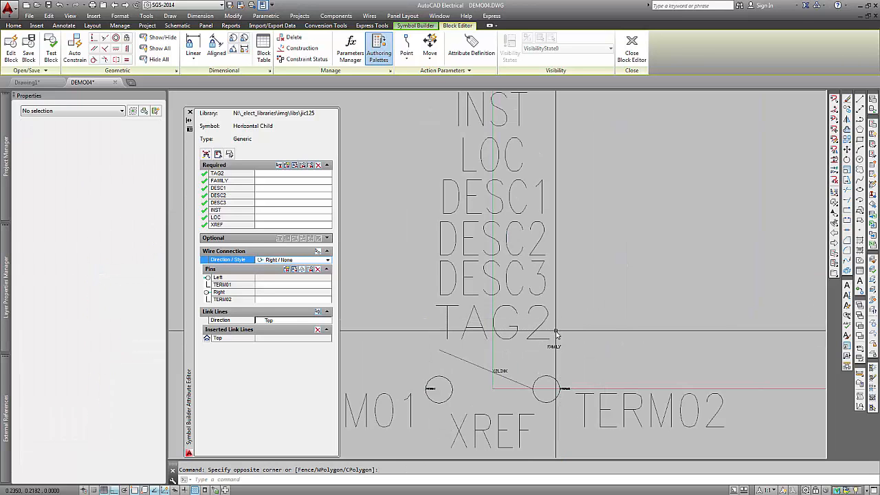
Set the width factor to 0.8 for the INST, LOC, DESC1-3, TAG2, XREF, TERM01 and TERM02 attribute texts.
left_click(557, 333)
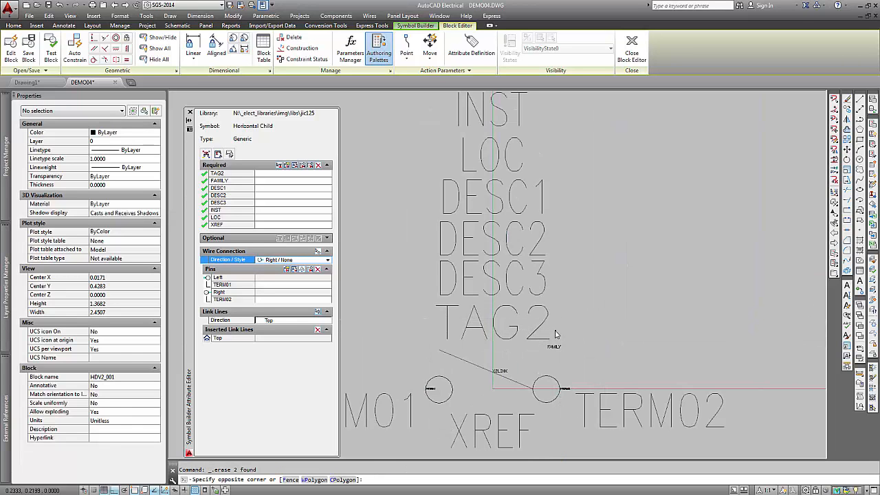
left_click(436, 125)
left_click(749, 422)
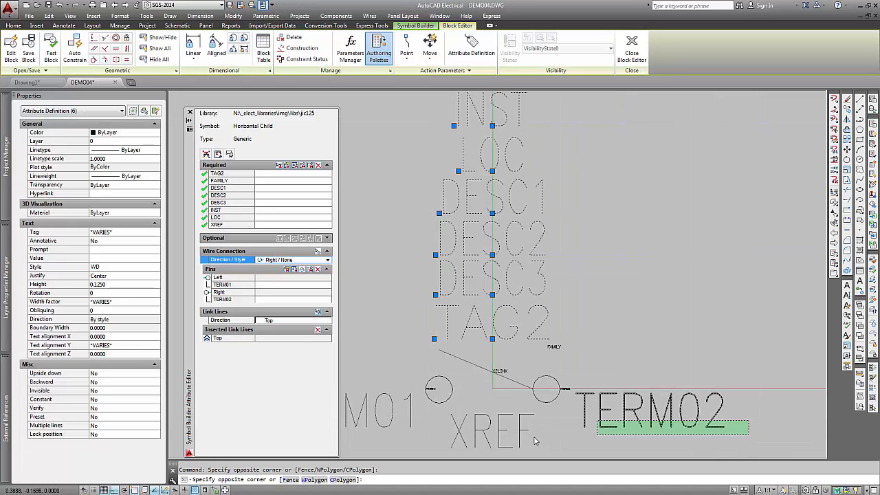
left_click(347, 442)
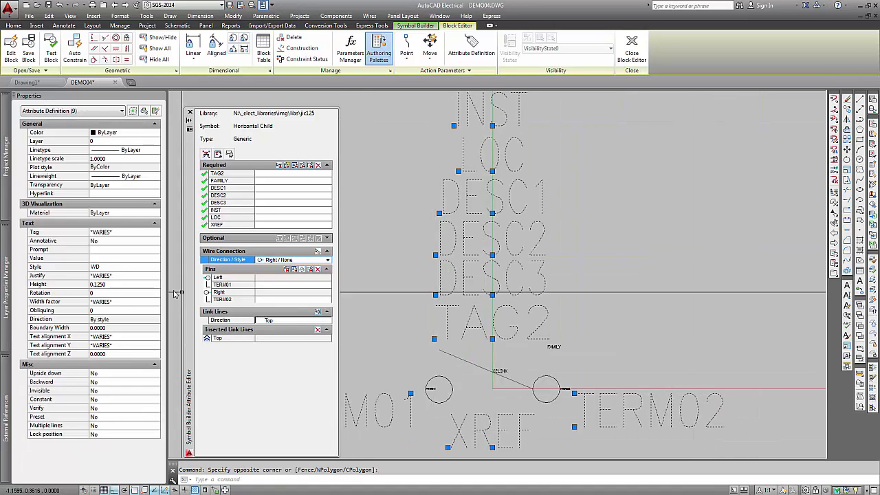
left_click(112, 303)
type("0.8")
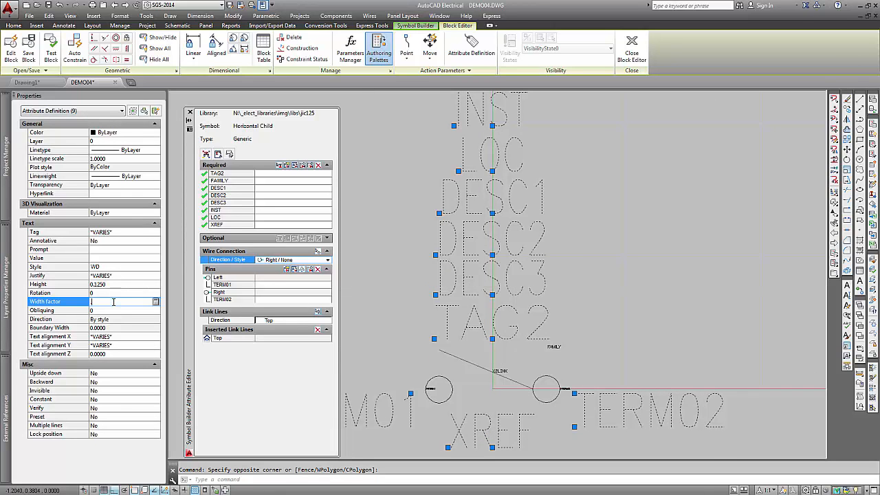
key("Return")
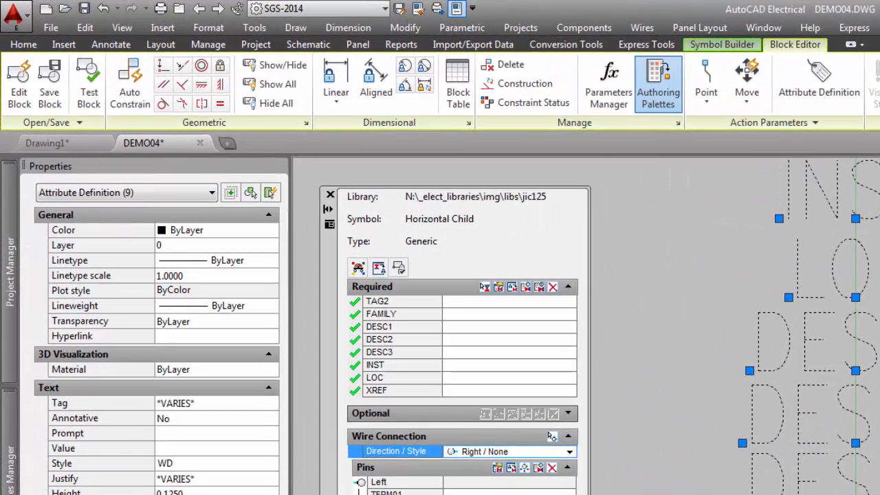
key("Escape")
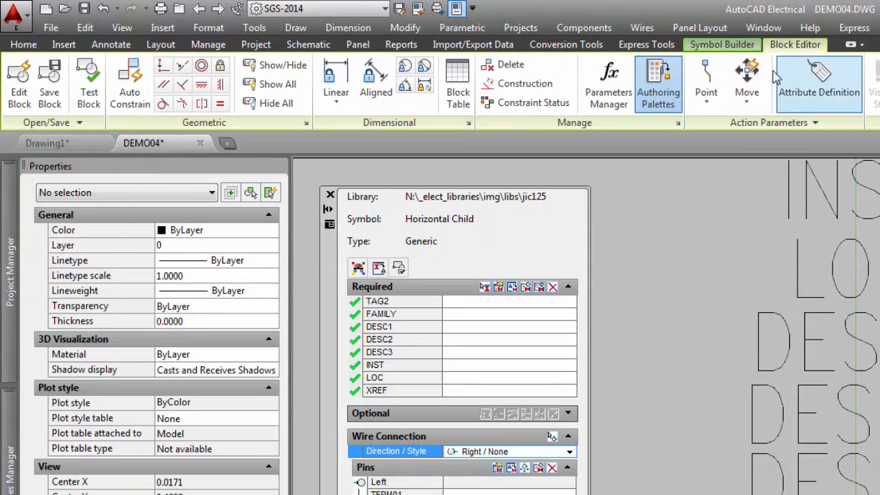
Finish editing the symbol and set its catalog lookup to (SW) Toggle switches for saving.
left_click(722, 45)
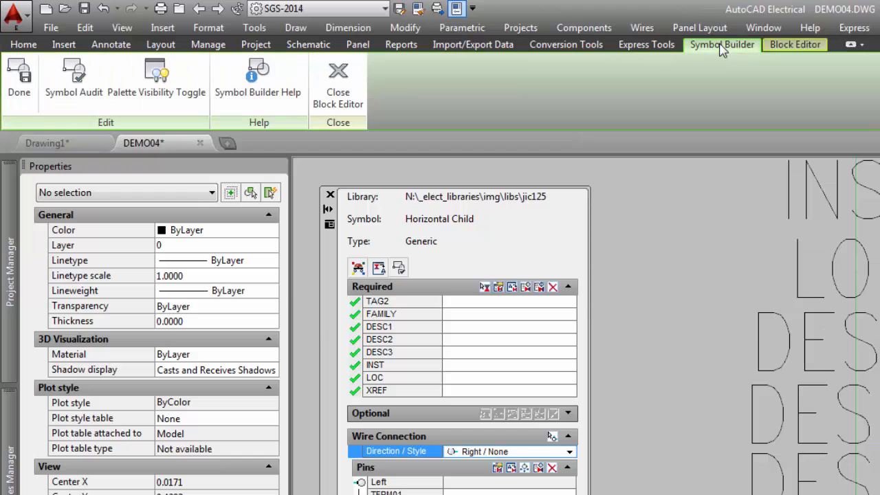
left_click(18, 76)
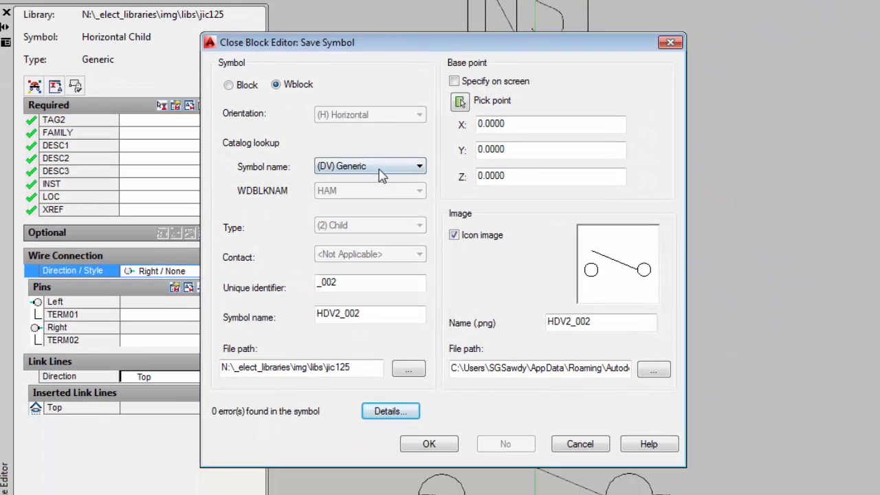
left_click(383, 176)
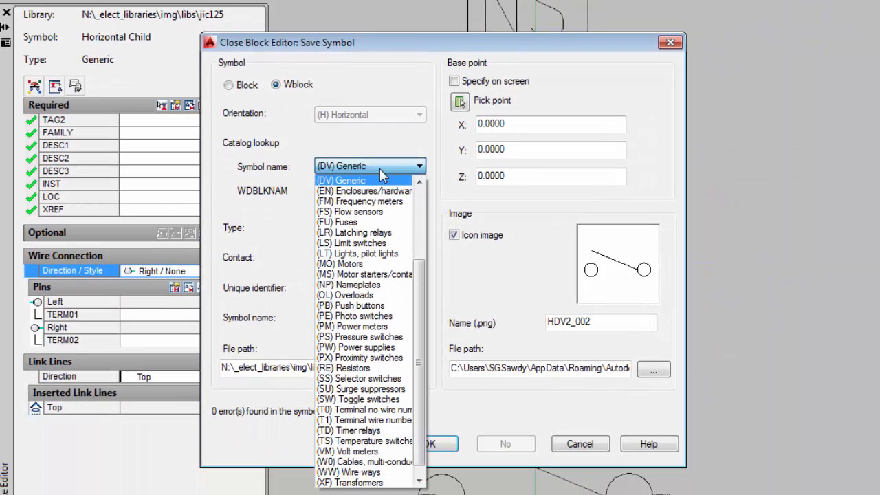
left_click(377, 400)
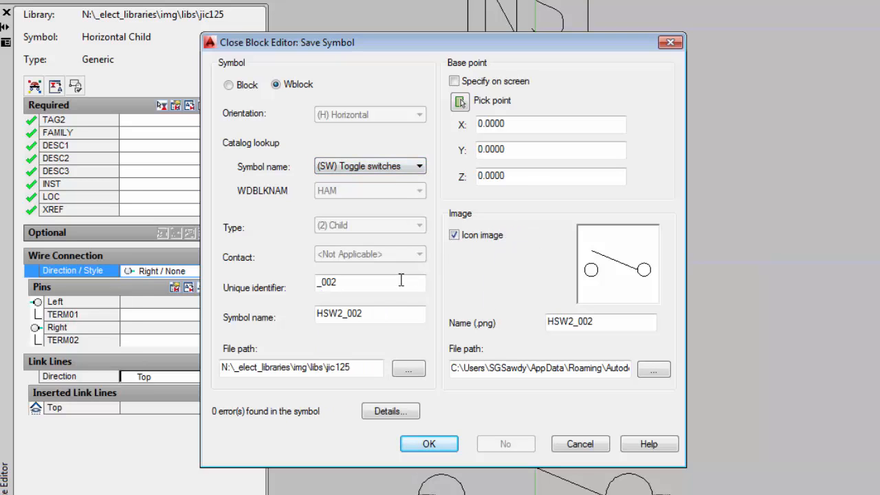
Replace the 002 suffix to name the child symbol and its icon image HSW2_TOGGLE.
left_click(343, 318)
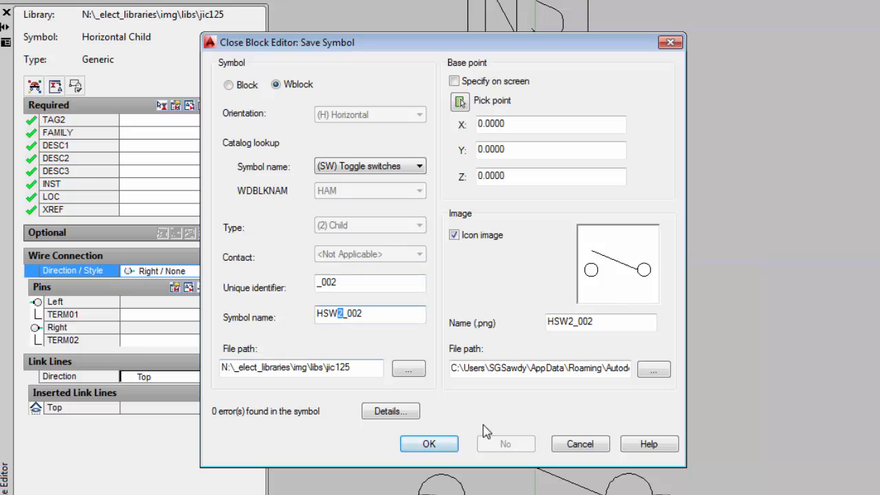
left_click_drag(368, 313, 352, 317)
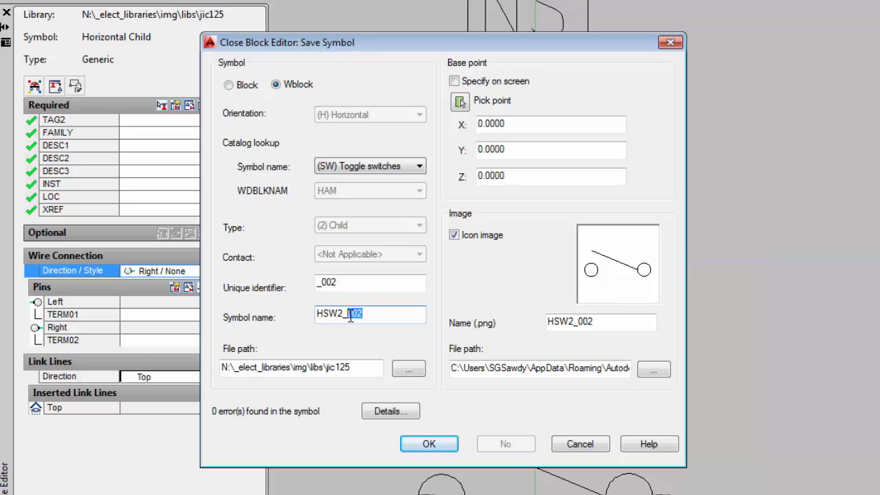
key("BackSpace")
left_click(627, 328)
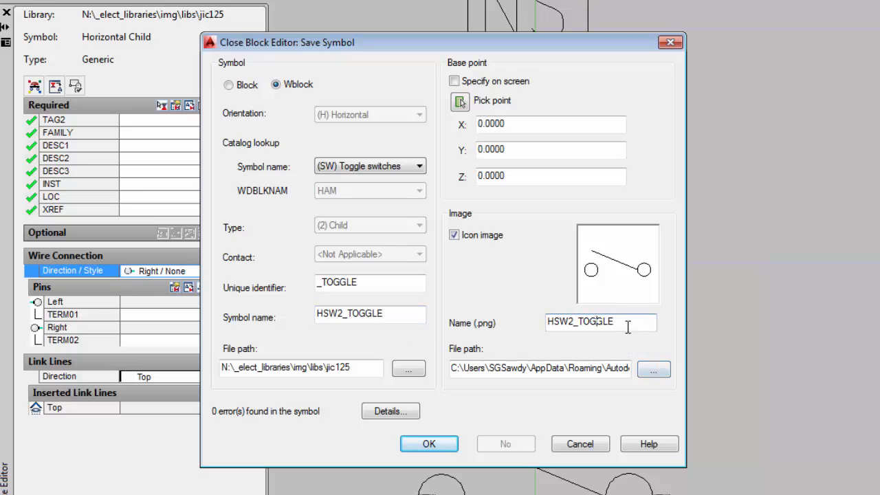
Set the icon image's file path to the N:\_Elect_Libraries\Img\Support\Images folder.
left_click(654, 370)
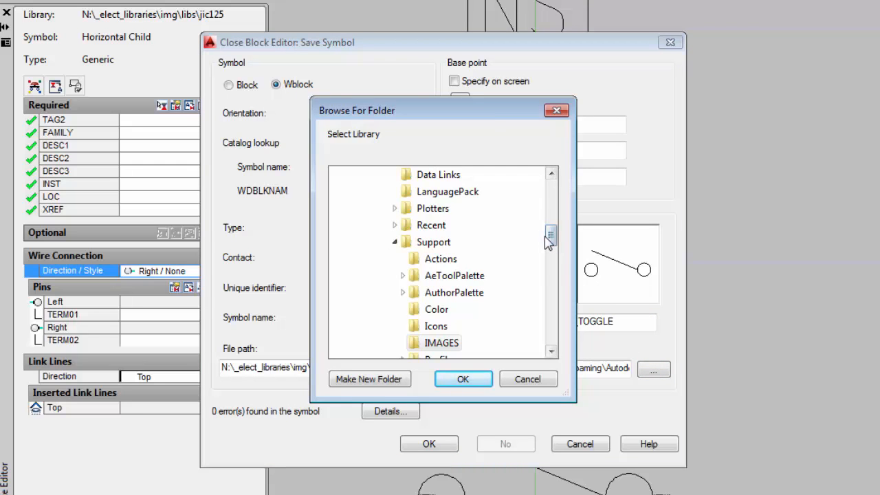
scroll(552, 230, "up", 2)
left_click_drag(552, 231, 488, 205)
left_click(338, 209)
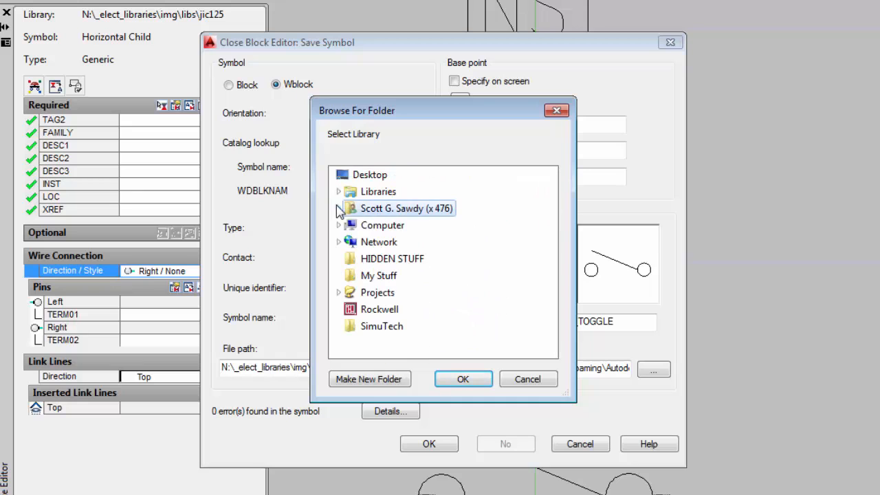
left_click(339, 225)
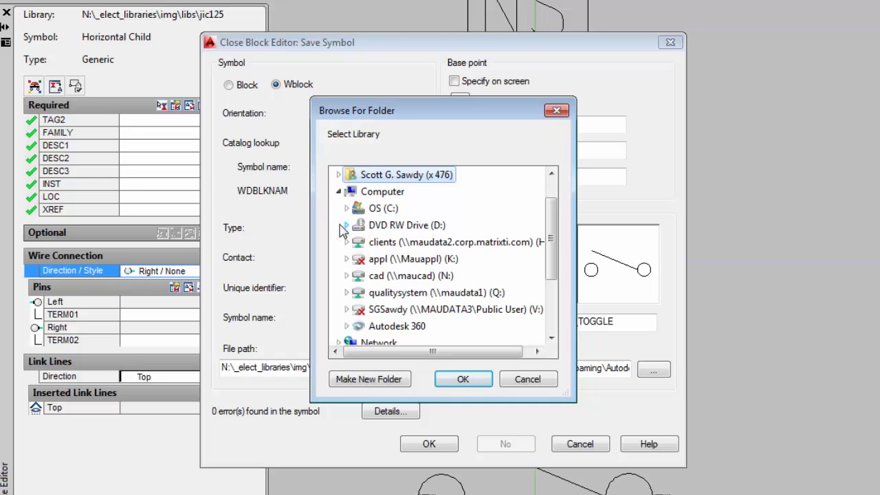
left_click(352, 279)
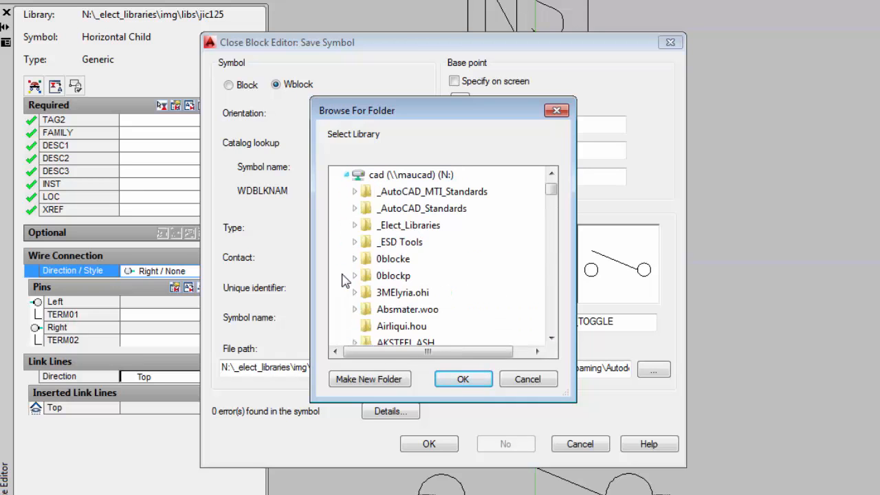
left_click(355, 225)
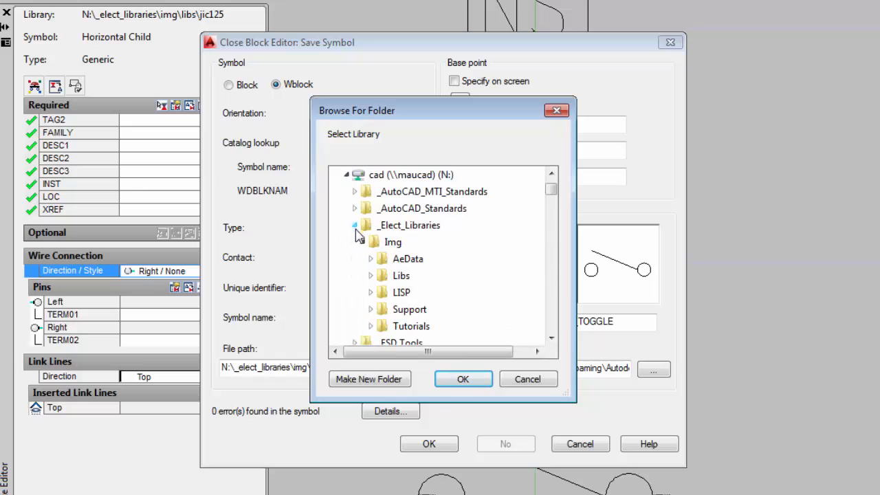
left_click(371, 310)
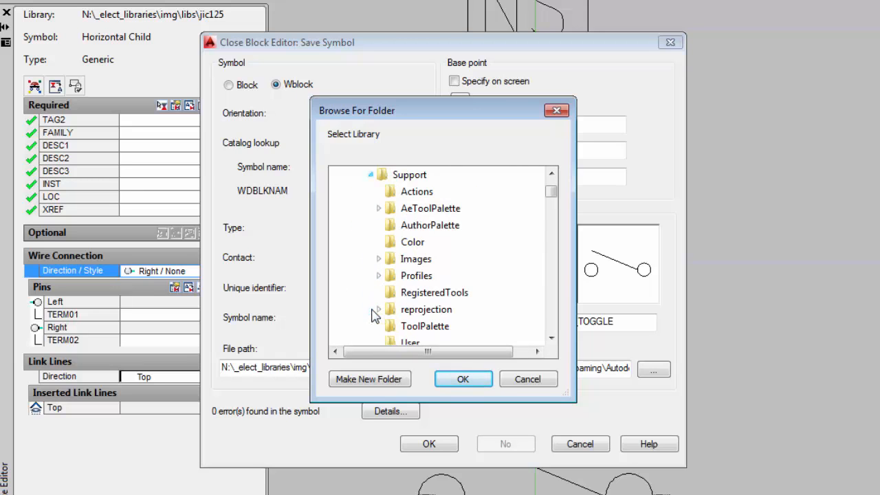
left_click(415, 259)
left_click(464, 379)
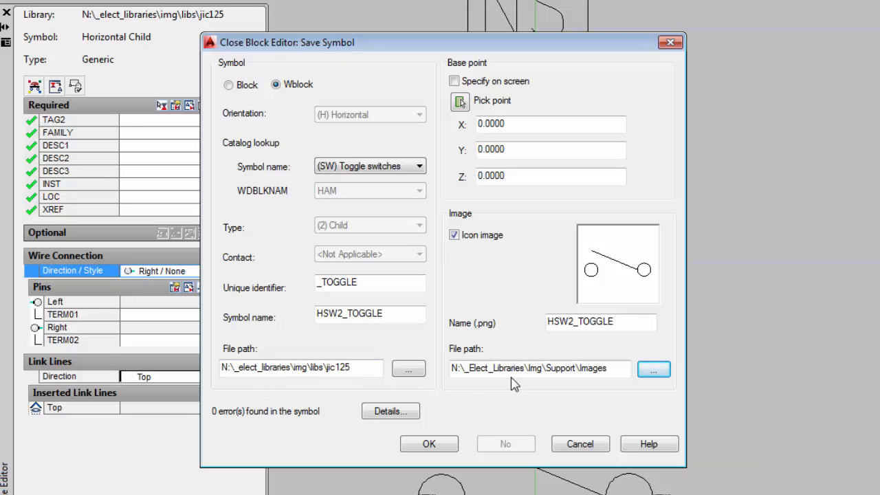
Save the child symbol and insert it on the line 412 wire, directly below the TEST SWITCH on line 411.
left_click(431, 446)
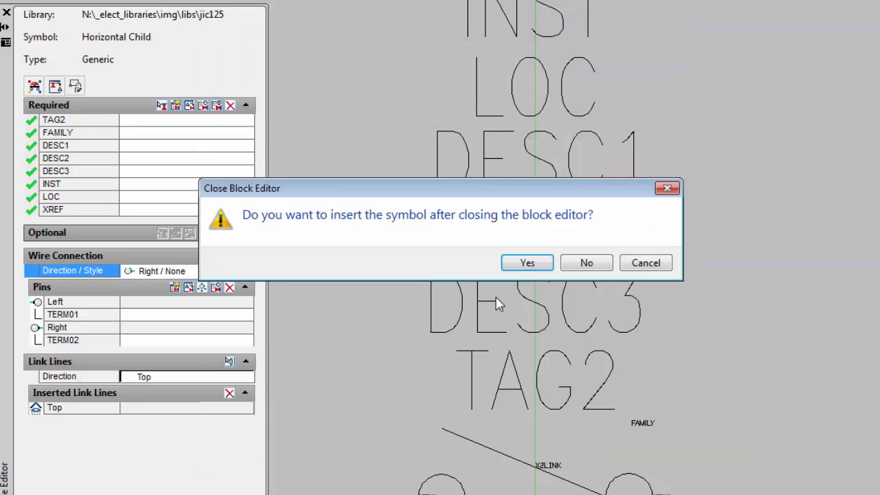
left_click(529, 262)
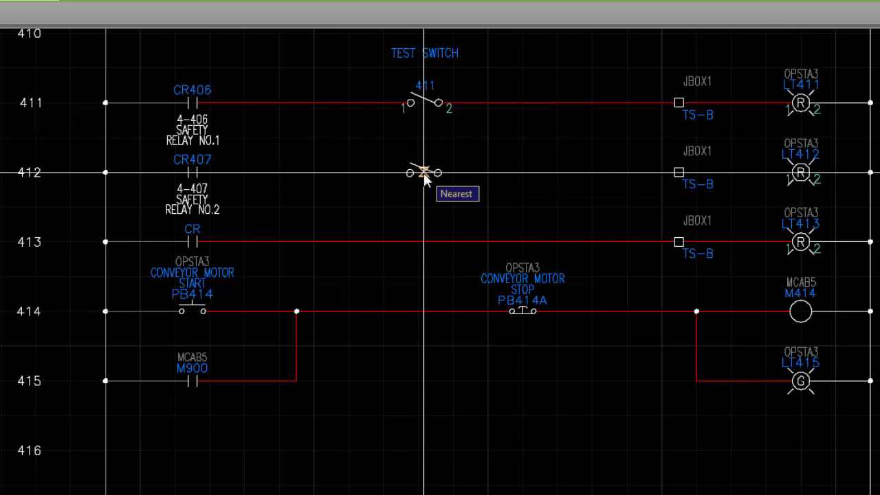
left_click(423, 176)
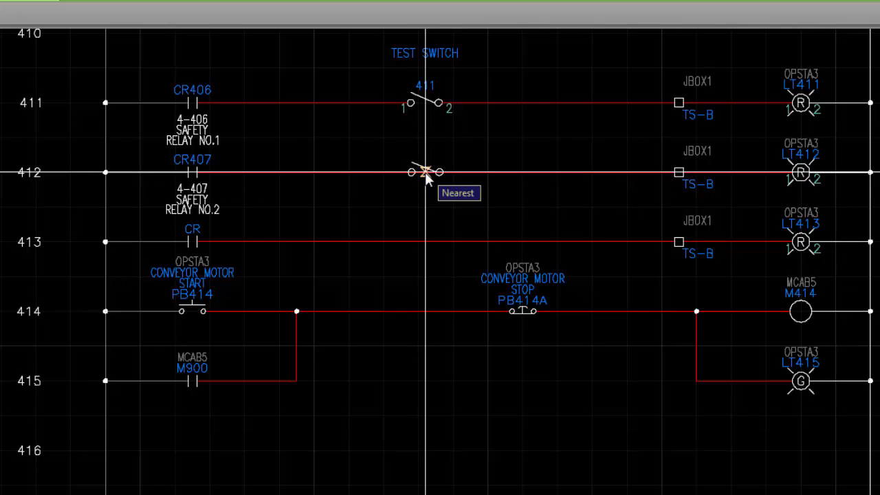
left_click(426, 173)
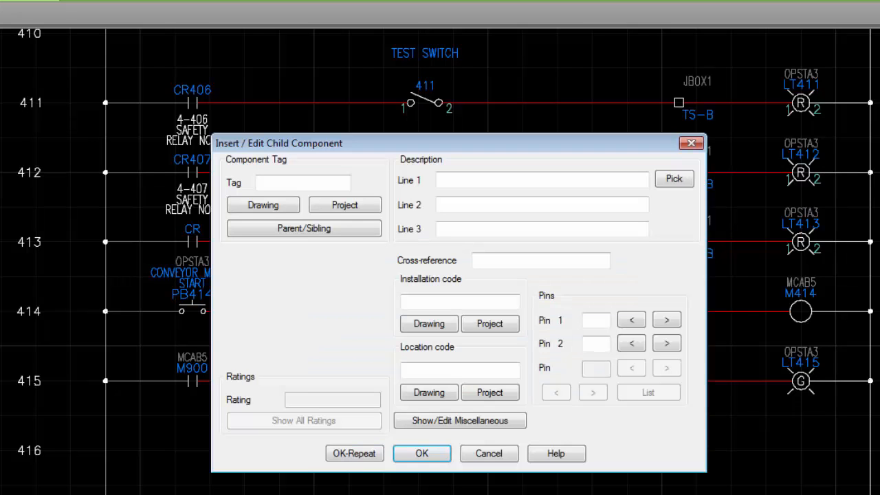
Associate the child switch with the parent TEST SWITCH on line 411 and assign it pins 3 and 4.
left_click(306, 231)
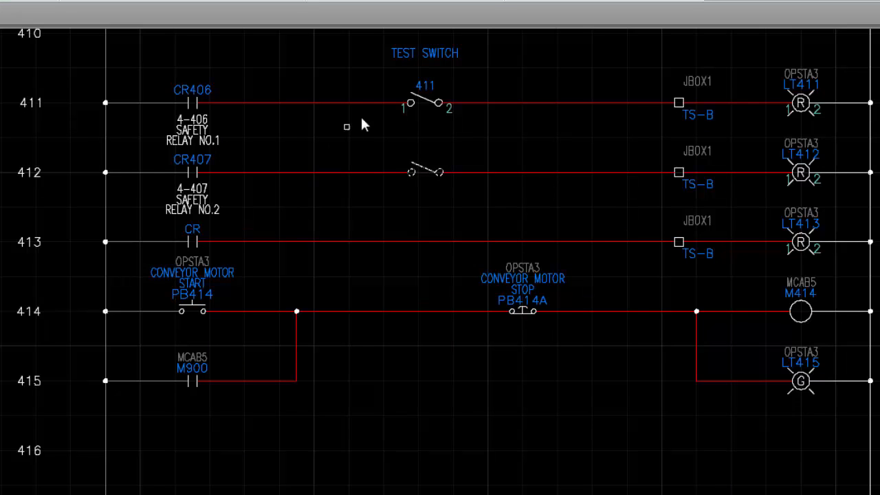
left_click(421, 93)
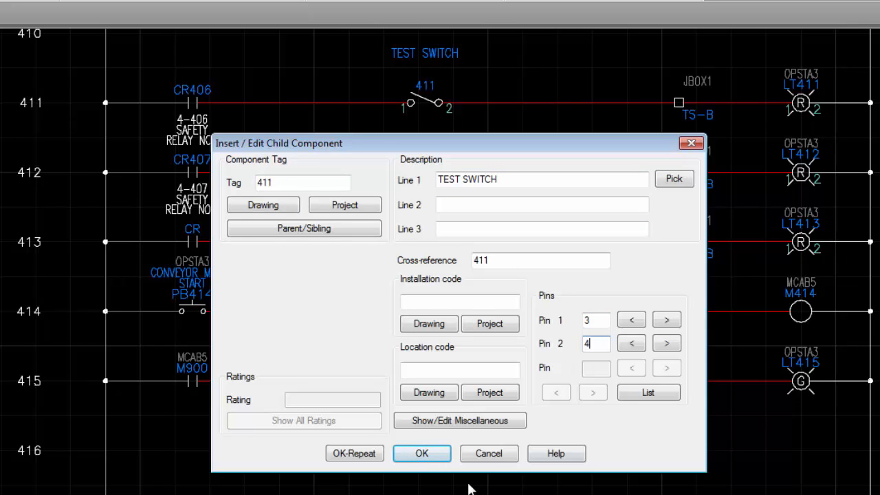
left_click(423, 454)
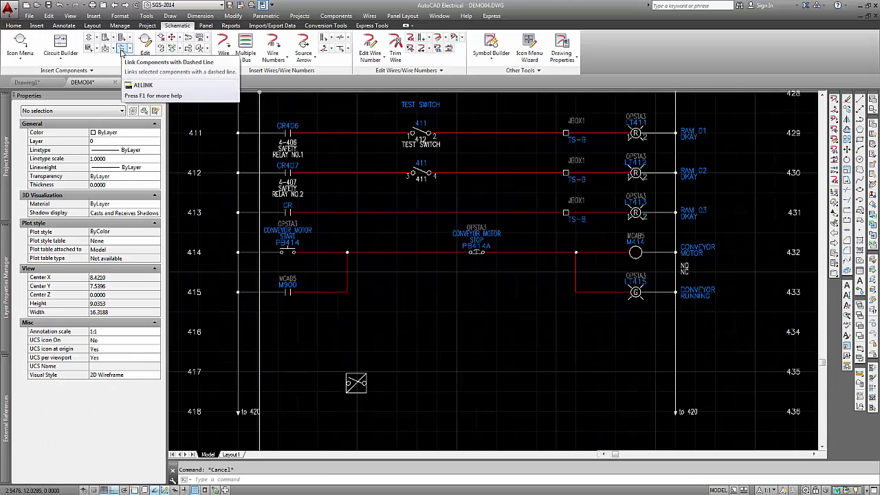
Link the parent switch on line 411 to the child switch on line 412 with a dashed line.
left_click(121, 49)
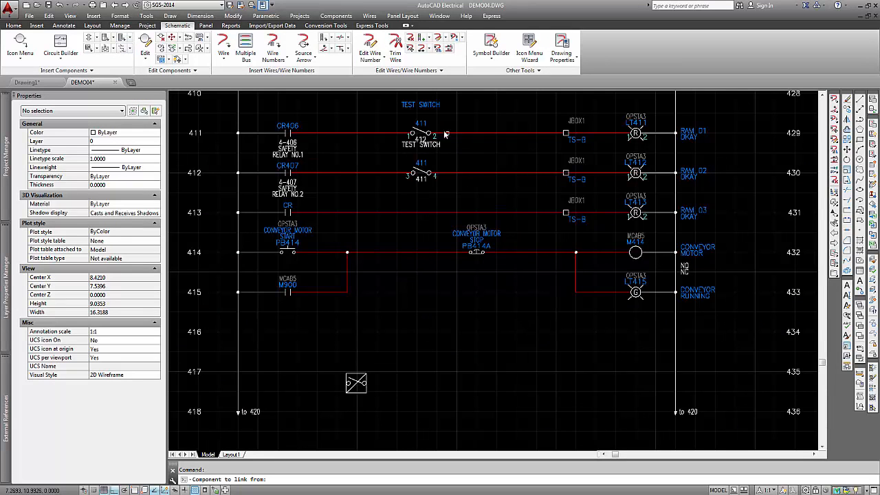
left_click(420, 127)
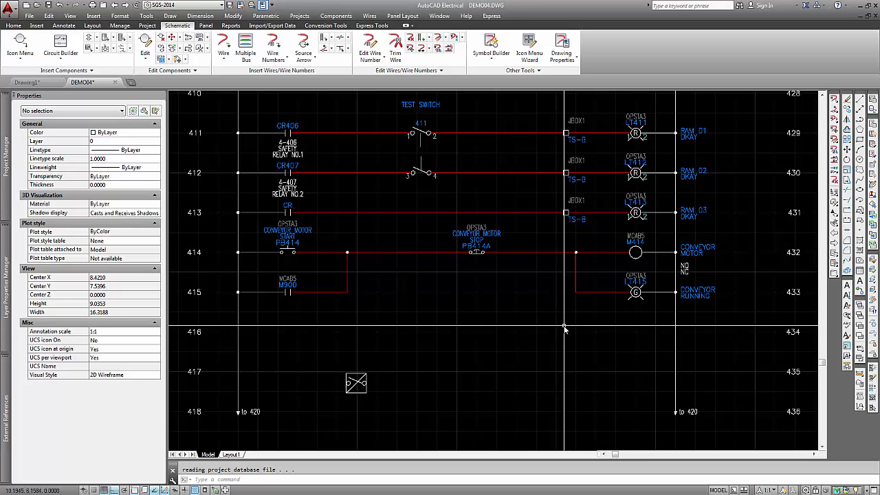
Erase the leftover boxed switch construction geometry near line 417 of the ladder.
left_click(379, 370)
left_click(327, 406)
key("Delete")
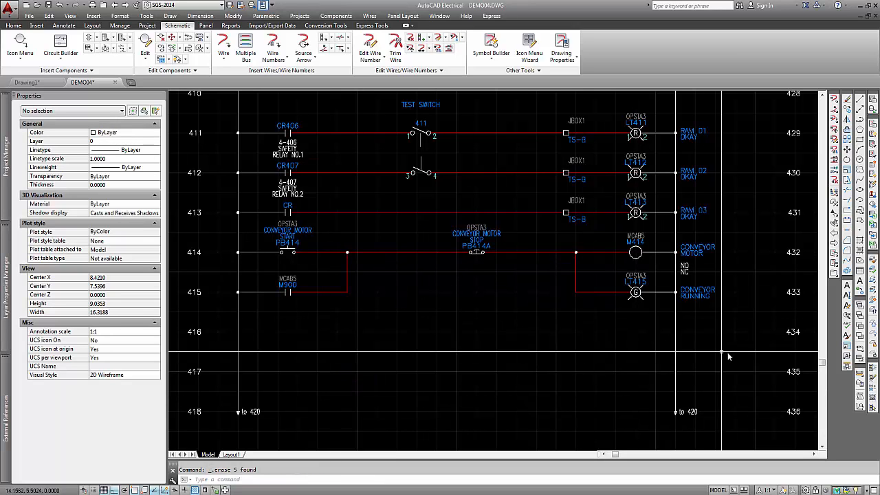
type("z")
key("Return")
type("e")
key("Return")
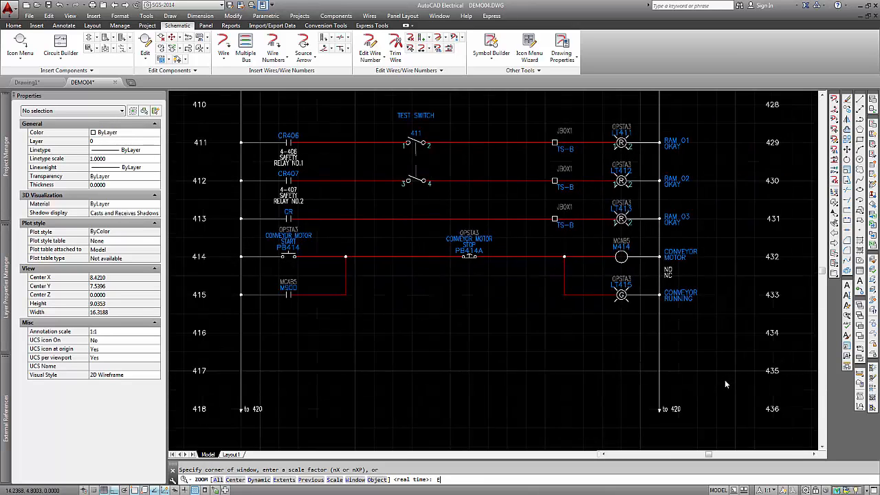